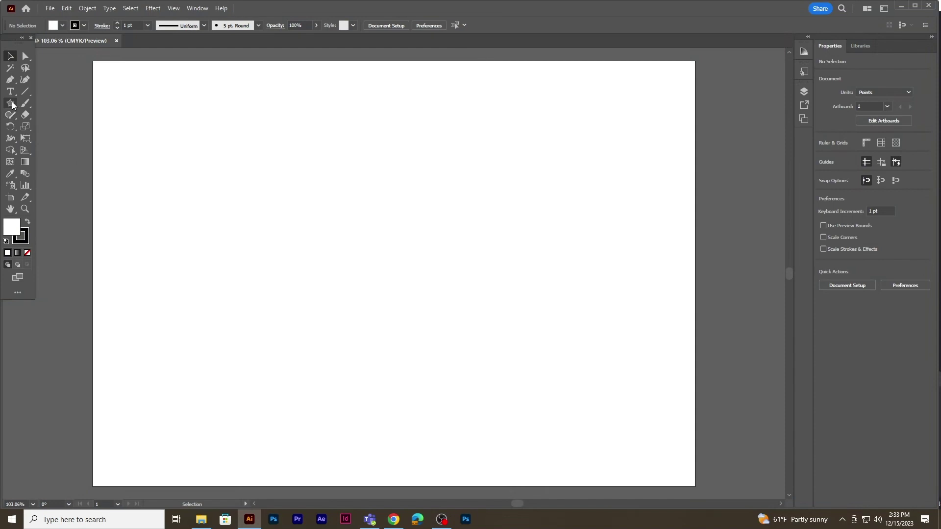
# Step: Open the Rectangle tool flyout with Rectangle, Rounded Rectangle, Ellipse, Polygon, Star and Flare
pyautogui.click(12, 105)
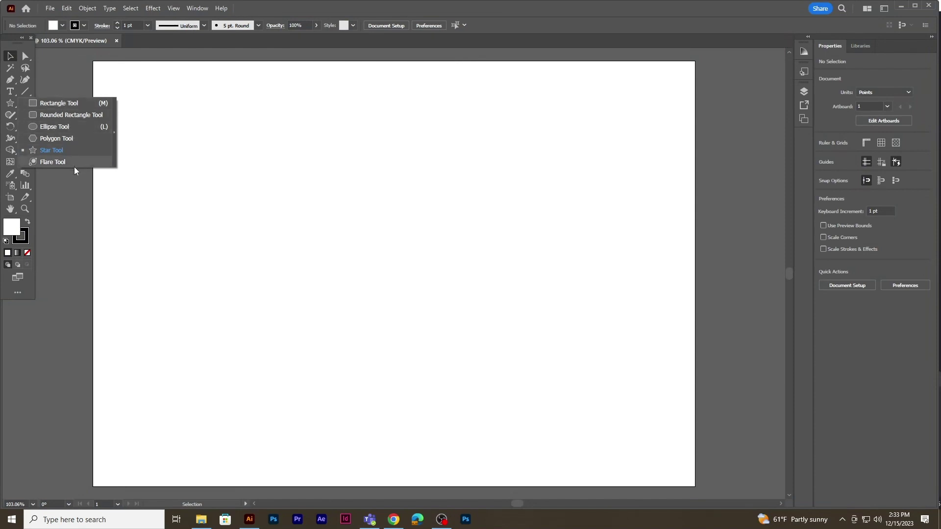
# Step: Draw two trial rectangles with the Rectangle tool and delete each one
pyautogui.click(80, 103)
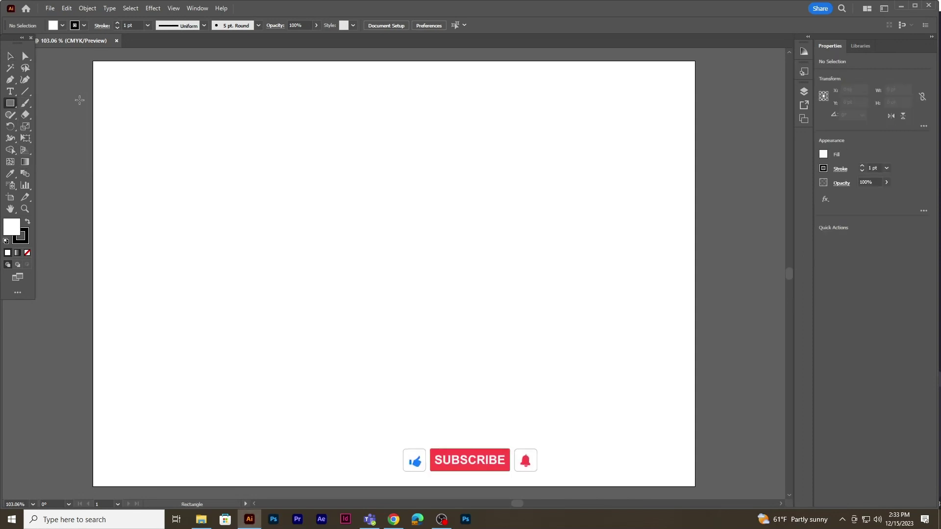
pyautogui.moveTo(234, 188)
pyautogui.mouseDown()
pyautogui.moveTo(392, 281)
pyautogui.moveTo(513, 301)
pyautogui.mouseUp()
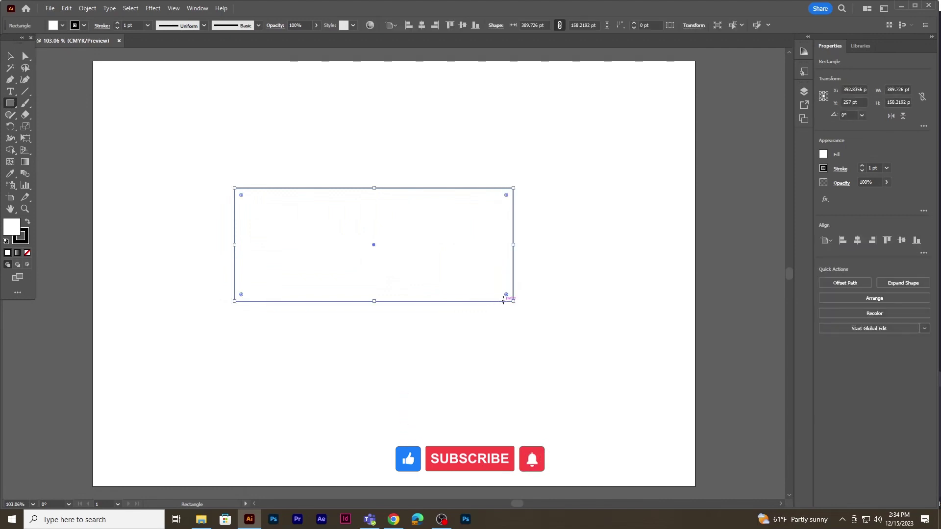
pyautogui.press('Delete')
pyautogui.moveTo(315, 123); pyautogui.dragTo(458, 369)
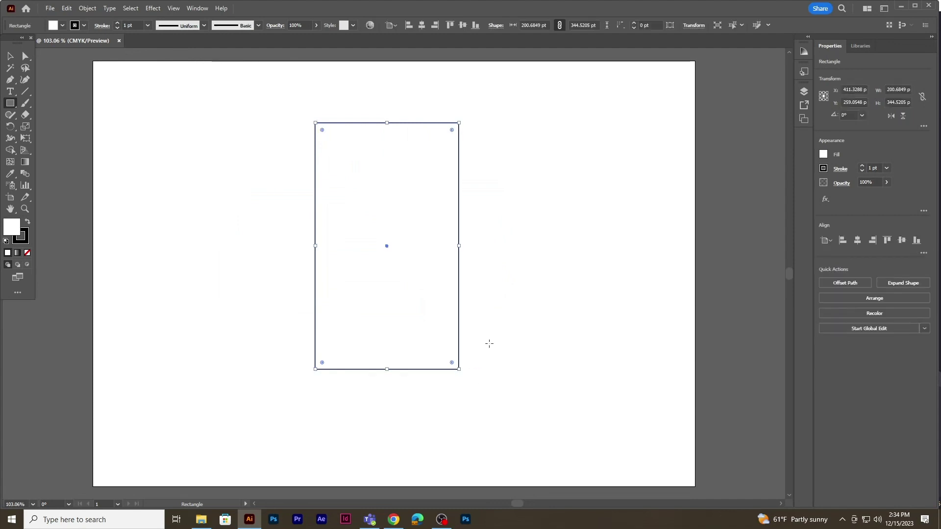
pyautogui.press('Delete')
# Step: Draw a large rectangle on the left and two squares (about 146 and 149 pt) on the right
pyautogui.moveTo(130, 161); pyautogui.dragTo(385, 358)
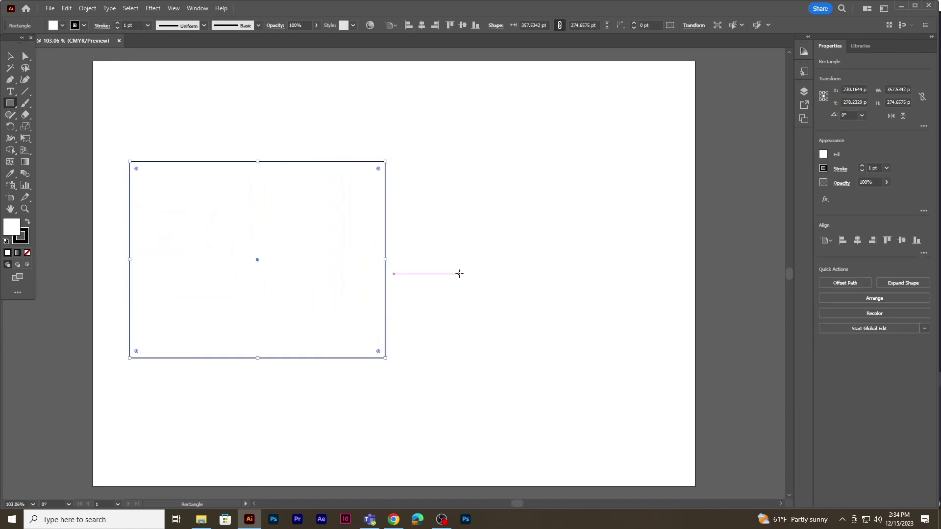
pyautogui.moveTo(484, 143); pyautogui.dragTo(590, 248)
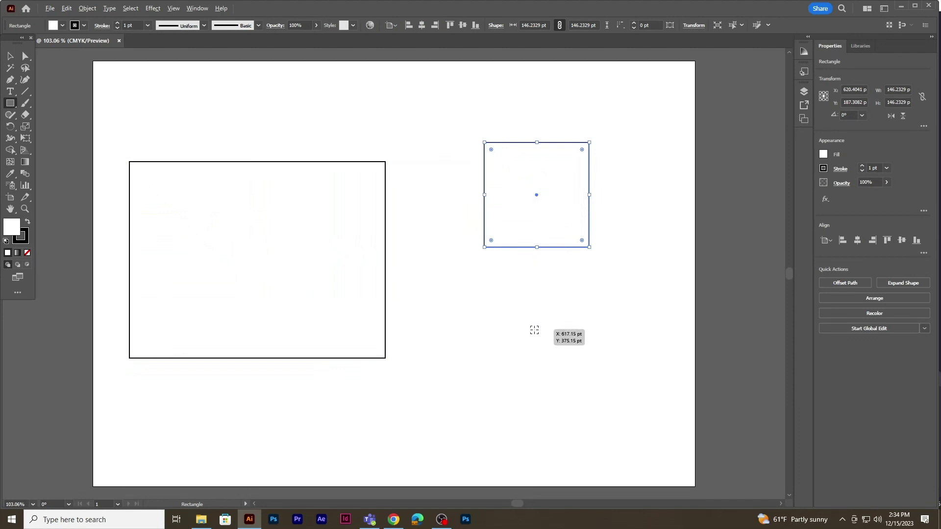
pyautogui.moveTo(537, 331); pyautogui.dragTo(560, 385)
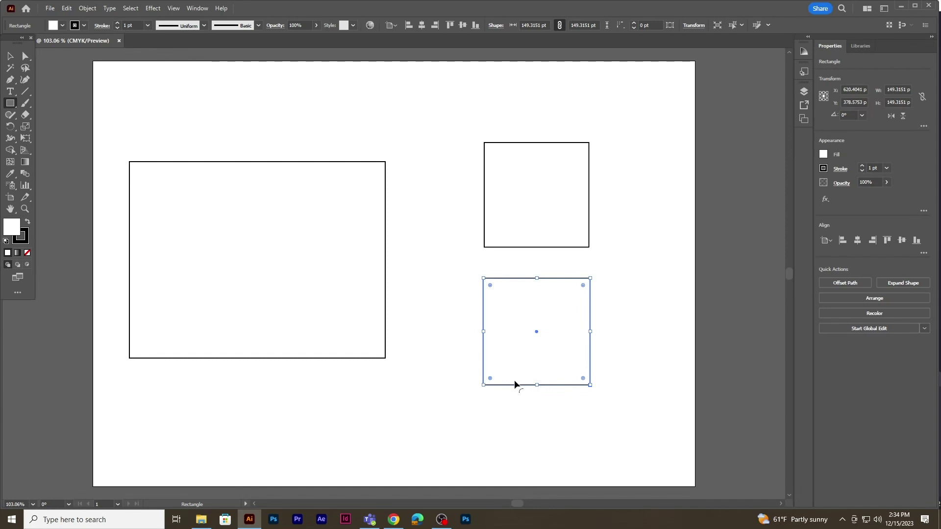
# Step: Round all corners of the lower square and start rounding the large rectangle's corners
pyautogui.moveTo(489, 285); pyautogui.dragTo(495, 296)
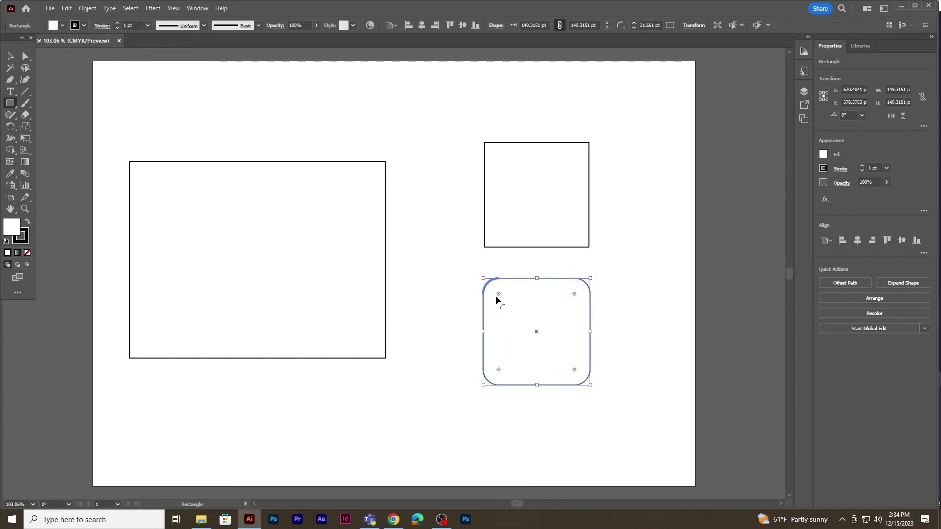
pyautogui.press('v')
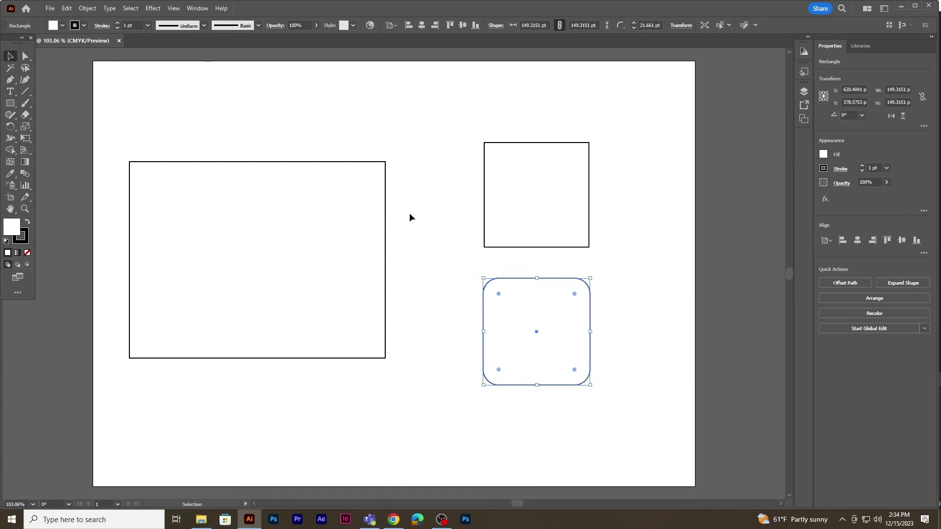
pyautogui.click(383, 160)
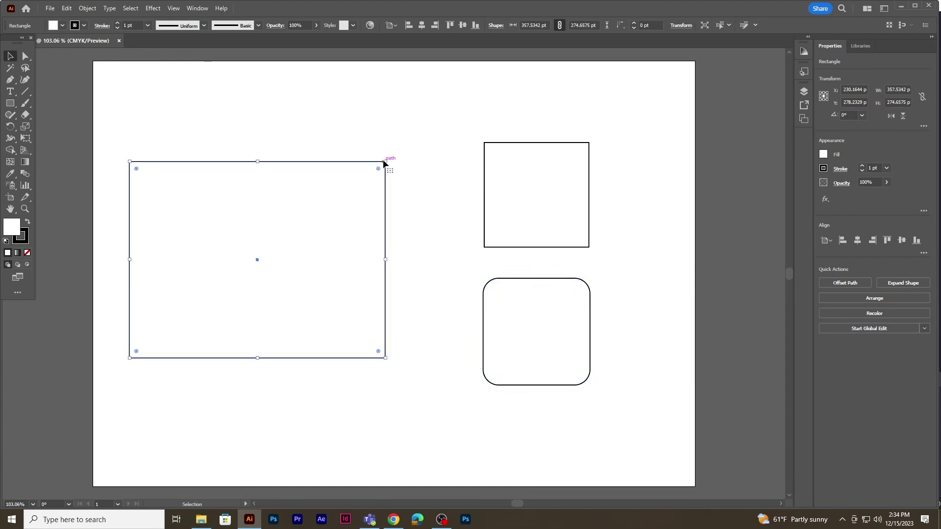
pyautogui.moveTo(379, 168); pyautogui.dragTo(369, 186)
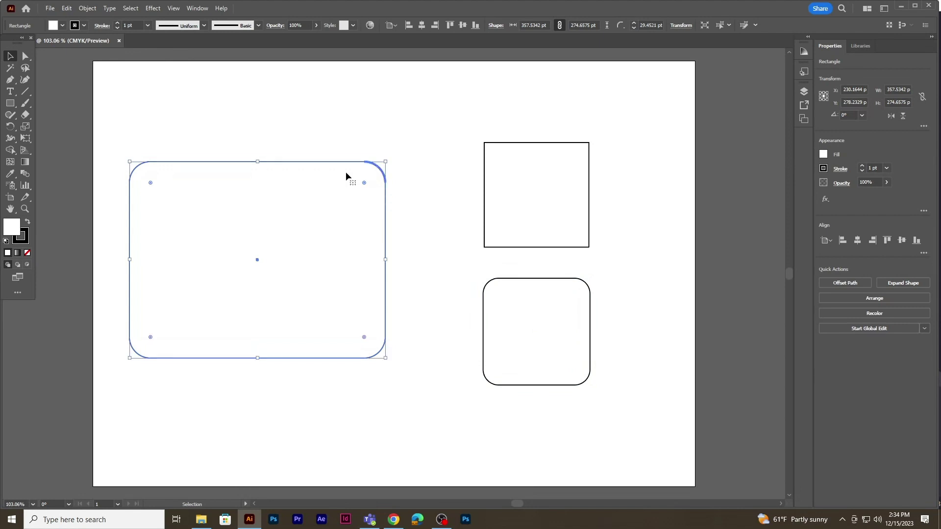
# Step: Turn the upper square into a quarter circle and the large rectangle into a semicircular arch, then select all three
pyautogui.click(521, 147)
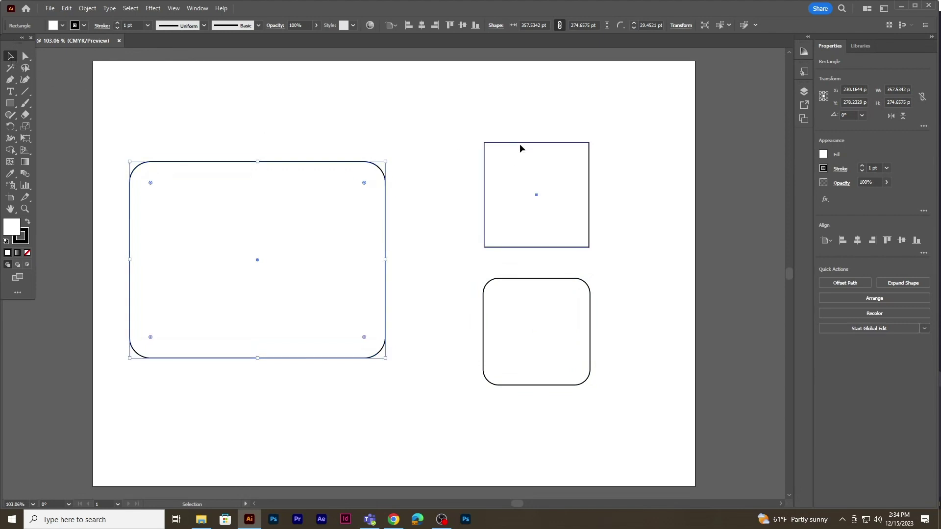
pyautogui.moveTo(491, 150); pyautogui.dragTo(572, 259)
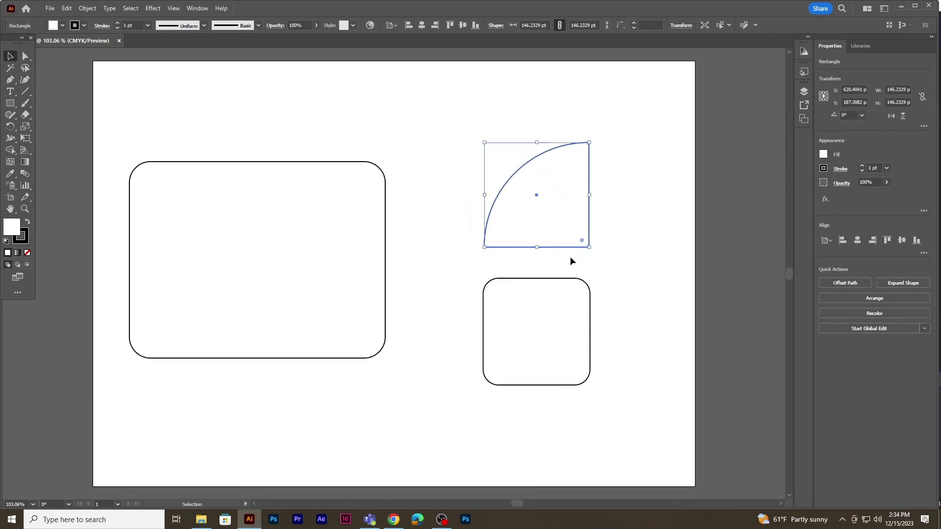
pyautogui.click(143, 177)
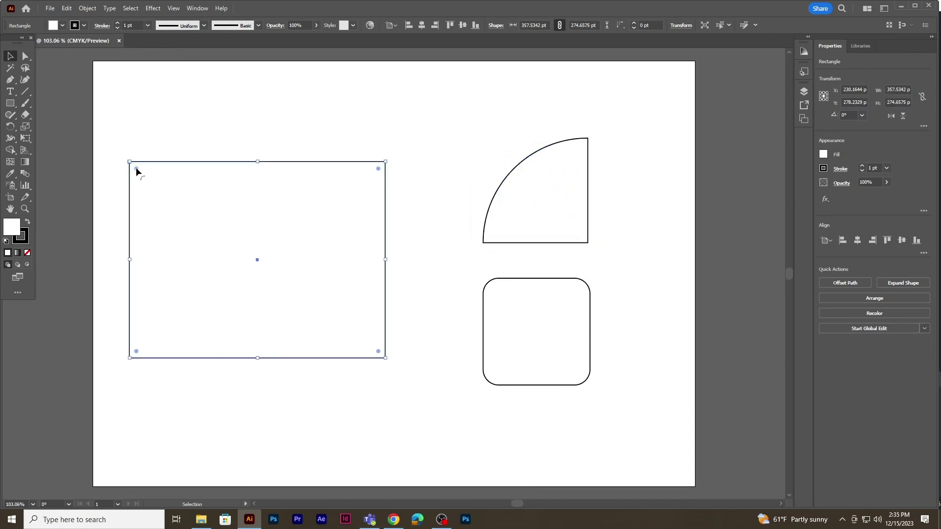
pyautogui.moveTo(377, 170); pyautogui.dragTo(377, 392)
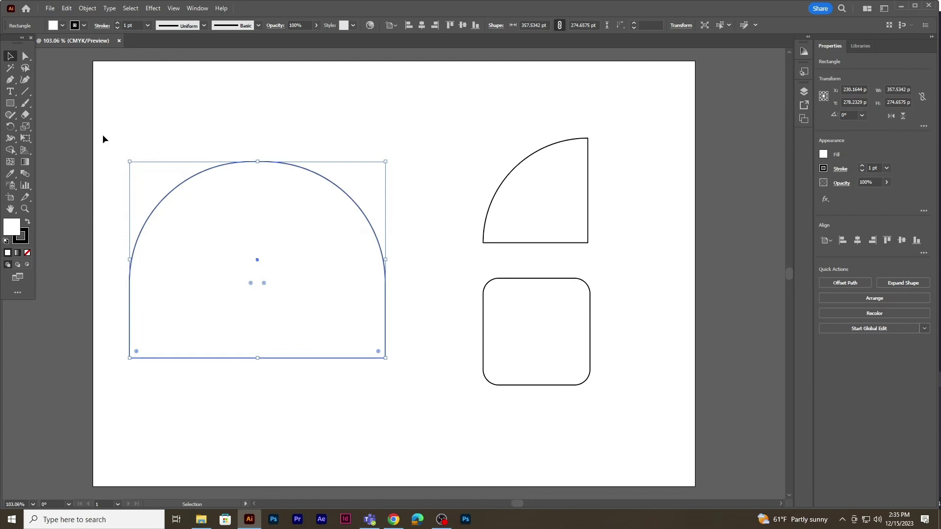
pyautogui.moveTo(181, 112); pyautogui.dragTo(613, 384)
# Step: Clear the artboard and draw a 178 pt square filled yellow-green in the middle
pyautogui.press('Delete')
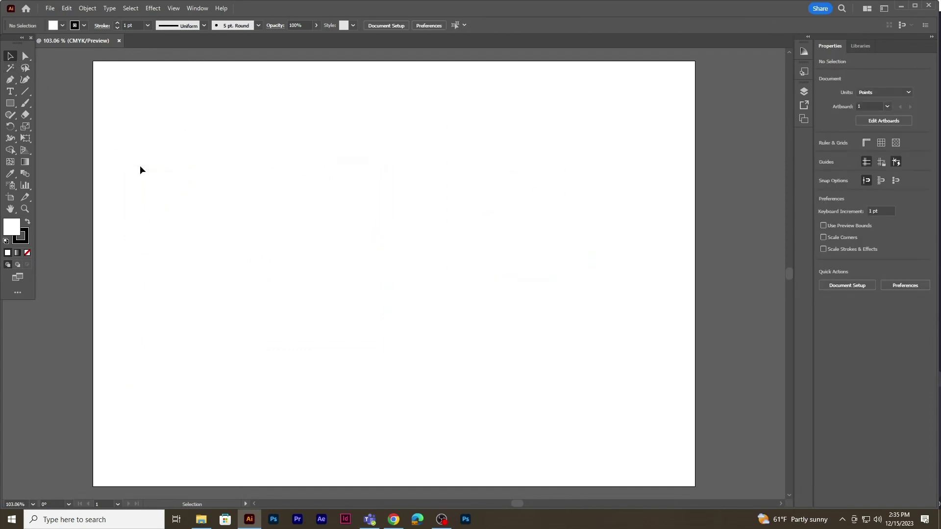
pyautogui.click(10, 104)
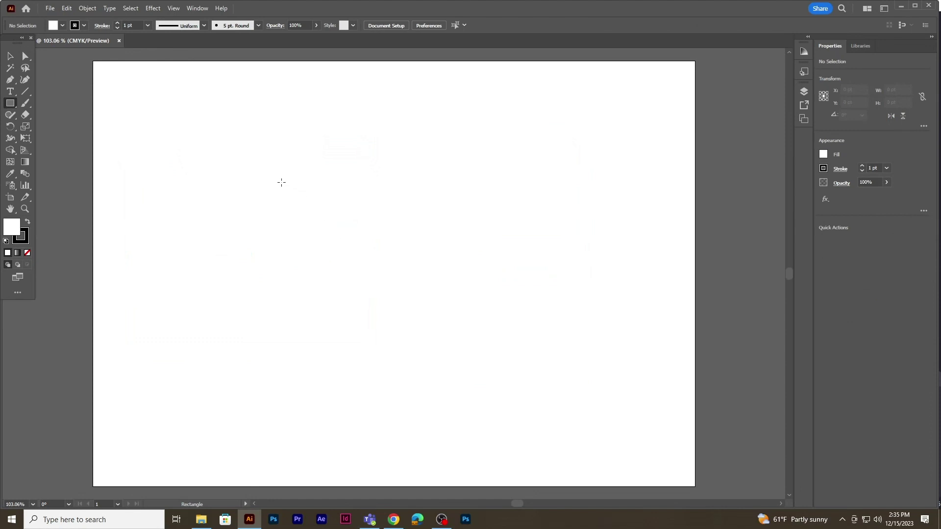
pyautogui.moveTo(381, 250); pyautogui.dragTo(445, 314)
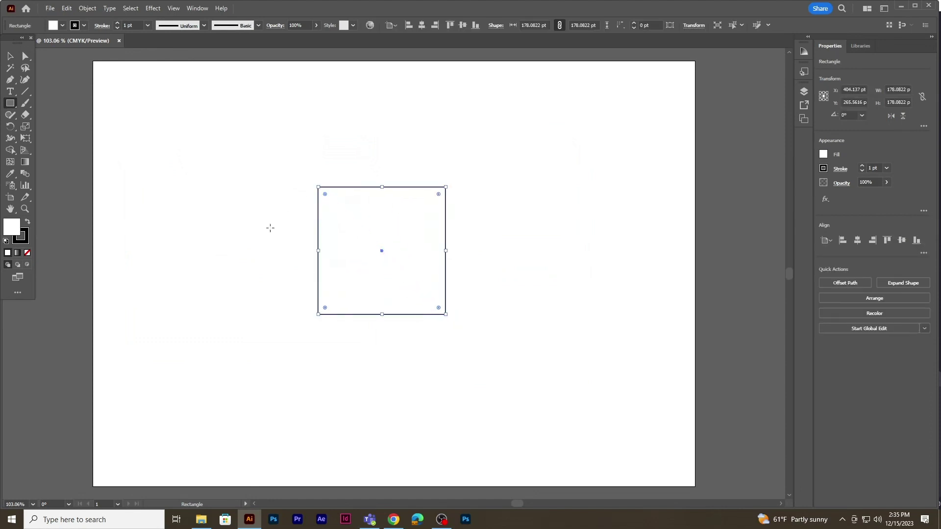
pyautogui.click(62, 25)
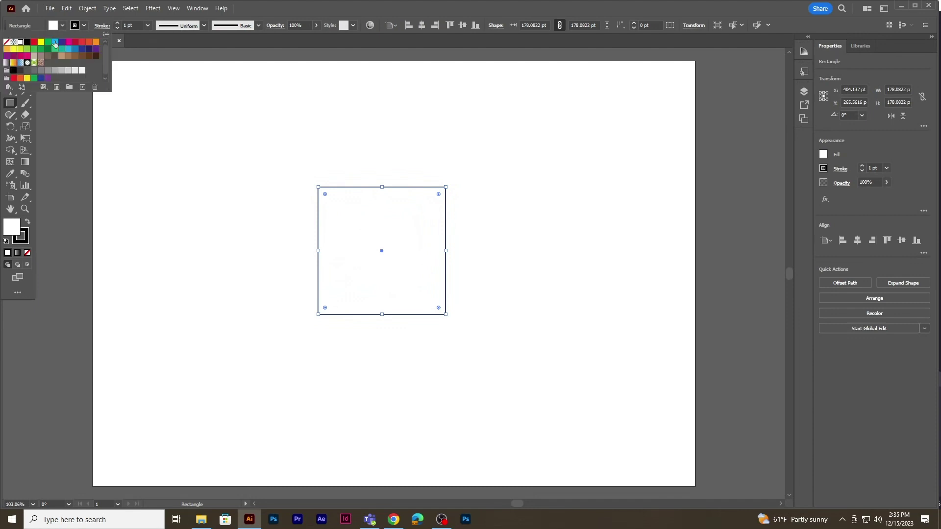
pyautogui.click(20, 53)
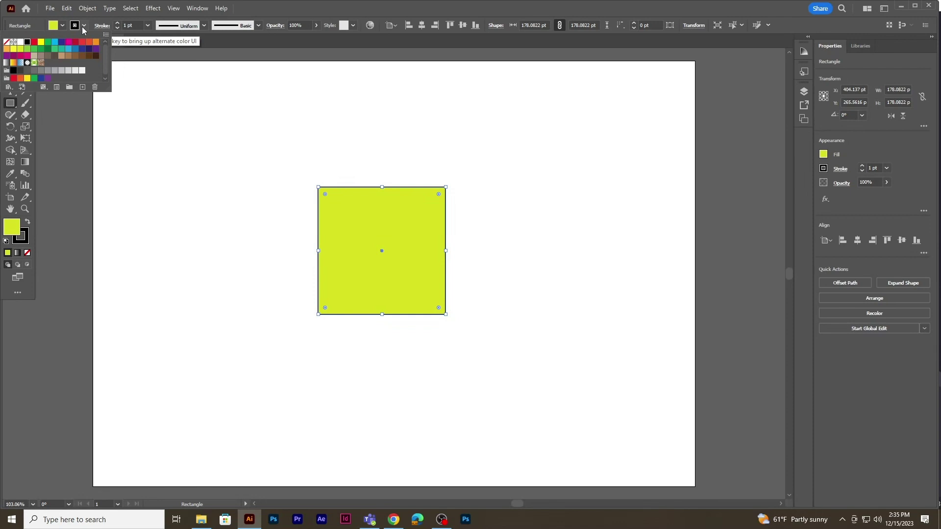
# Step: Give the square a red outline with an 11 pt stroke weight
pyautogui.click(33, 42)
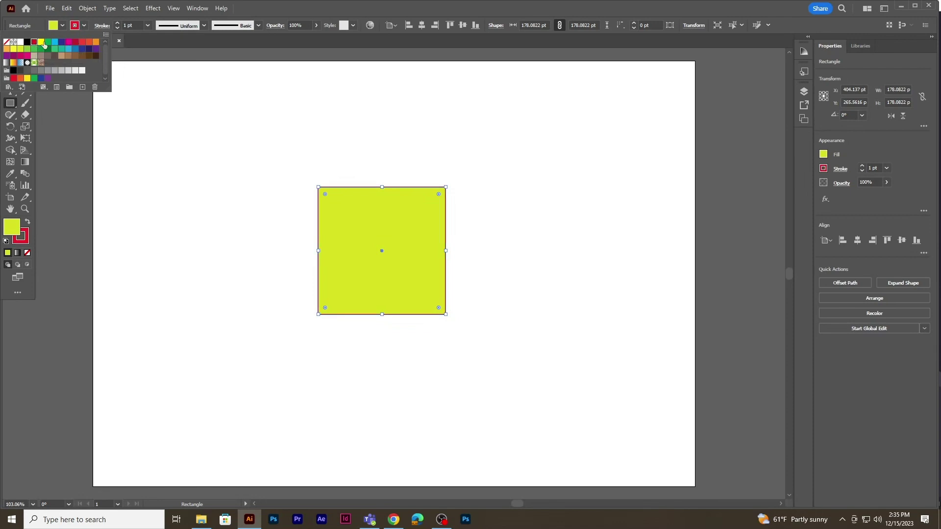
pyautogui.click(117, 23)
pyautogui.click(117, 23)
pyautogui.click(118, 23)
pyautogui.click(118, 23)
pyautogui.click(118, 23)
pyautogui.click(118, 23)
pyautogui.click(117, 23)
pyautogui.click(118, 23)
pyautogui.click(117, 23)
pyautogui.click(118, 23)
pyautogui.click(118, 23)
pyautogui.click(148, 25)
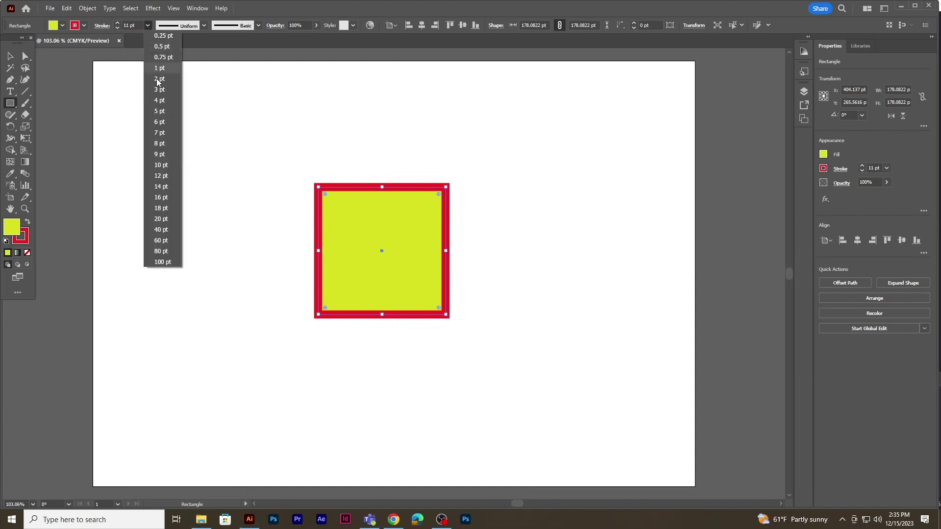
pyautogui.click(211, 4)
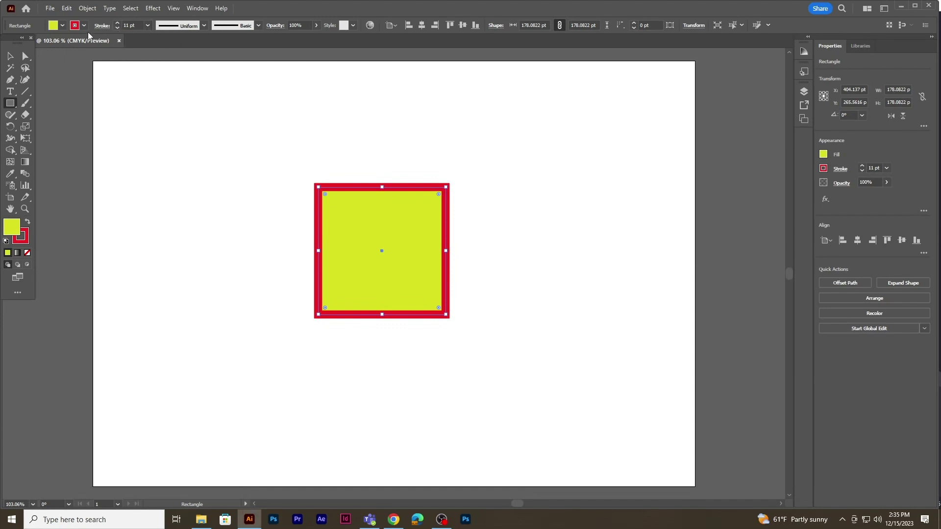
pyautogui.click(10, 57)
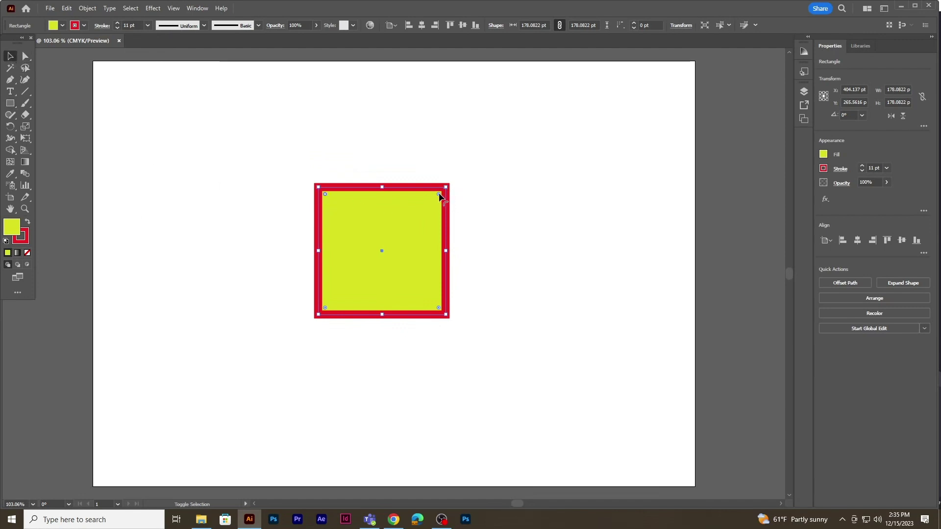
# Step: Round the square's top corners into an arch and draw a rounded rectangle right of centre
pyautogui.moveTo(439, 194); pyautogui.dragTo(198, 153)
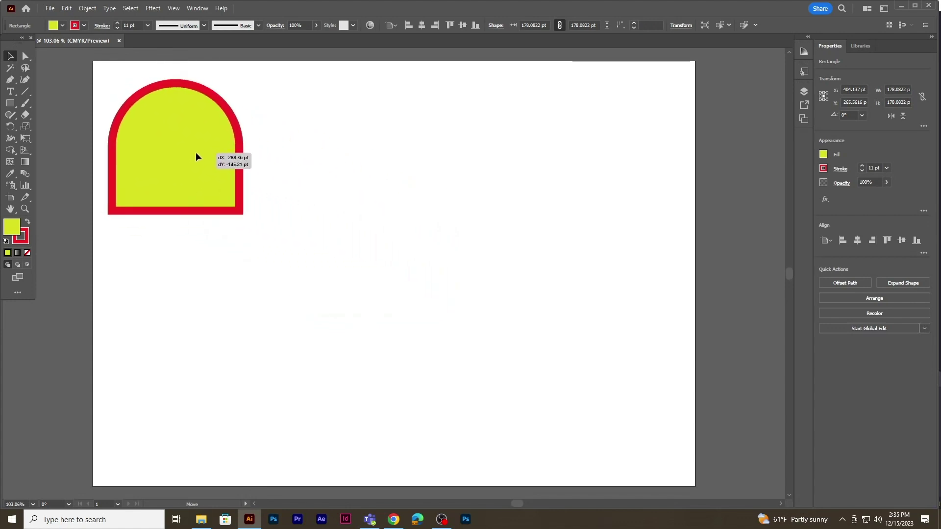
pyautogui.moveTo(9, 103); pyautogui.dragTo(41, 114)
pyautogui.moveTo(318, 164); pyautogui.dragTo(562, 336)
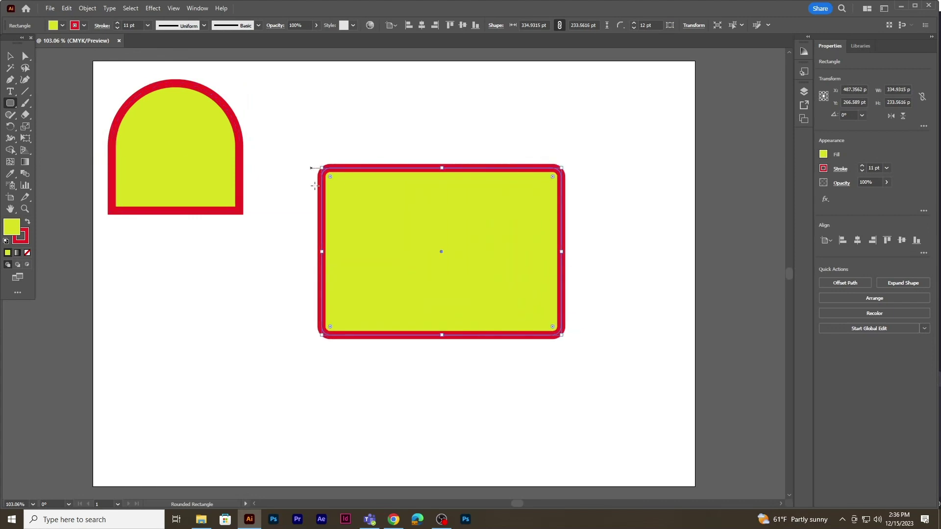
# Step: Reshape the rounded rectangle's top into a semicircular arc and move it up beside the first arch
pyautogui.moveTo(553, 327); pyautogui.dragTo(524, 309)
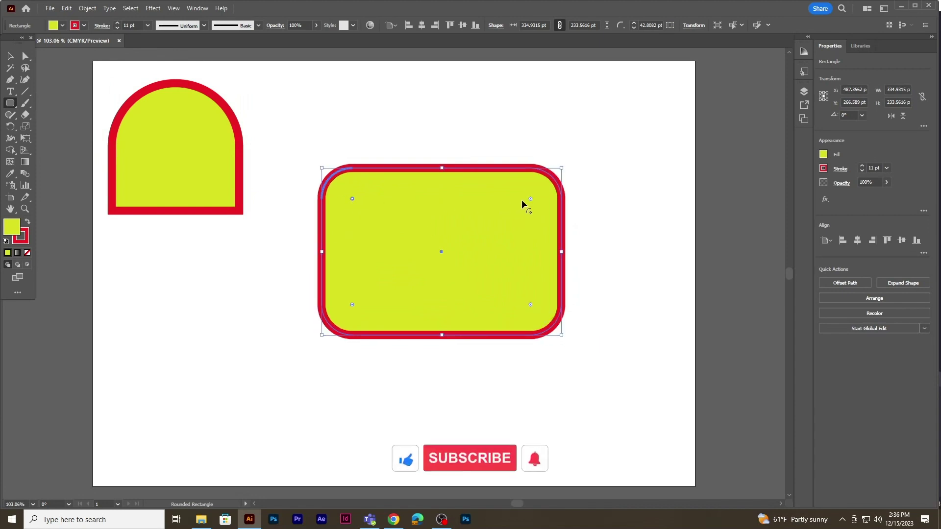
pyautogui.moveTo(531, 198); pyautogui.dragTo(519, 319)
pyautogui.press('v')
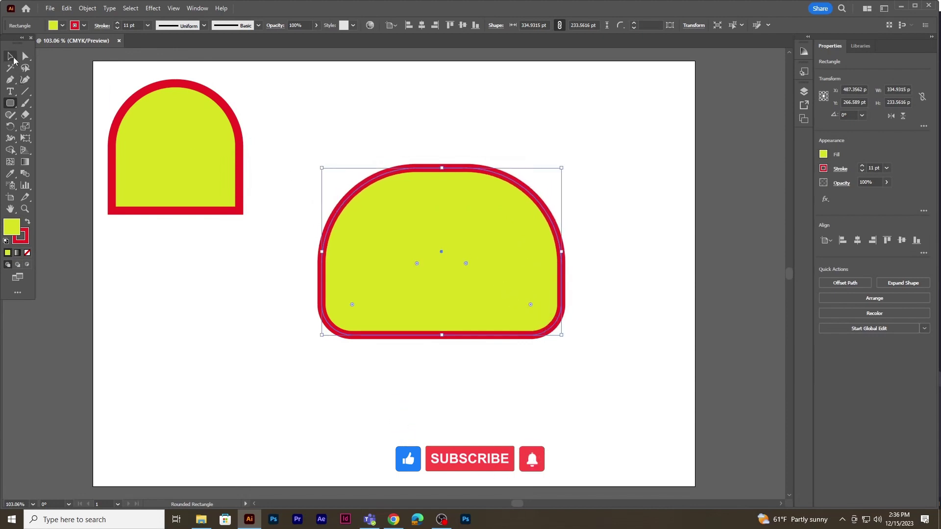
pyautogui.moveTo(460, 266); pyautogui.dragTo(434, 165)
# Step: Draw a wide oval below the arches and two circles to its right, then select all five shapes
pyautogui.moveTo(11, 108); pyautogui.dragTo(44, 126)
pyautogui.moveTo(191, 288); pyautogui.dragTo(373, 398)
pyautogui.moveTo(448, 292); pyautogui.dragTo(546, 389)
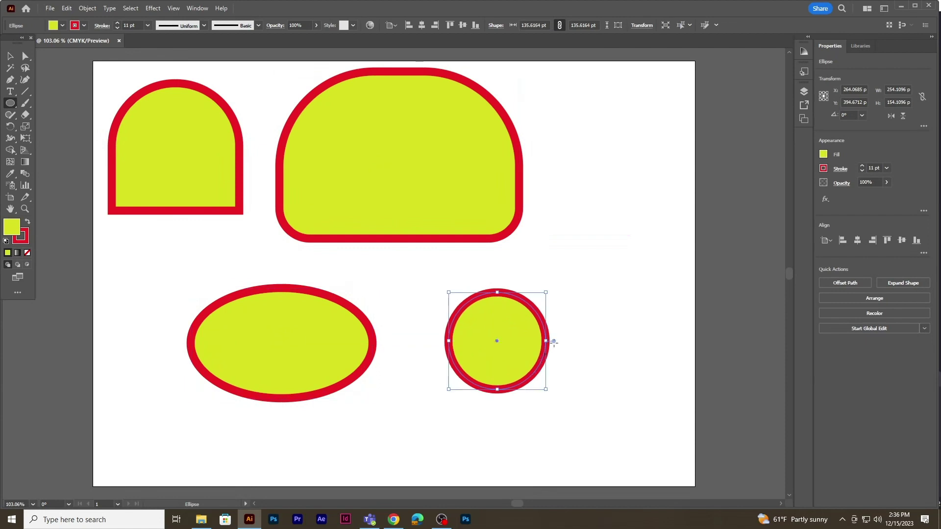
pyautogui.moveTo(603, 226); pyautogui.dragTo(655, 276)
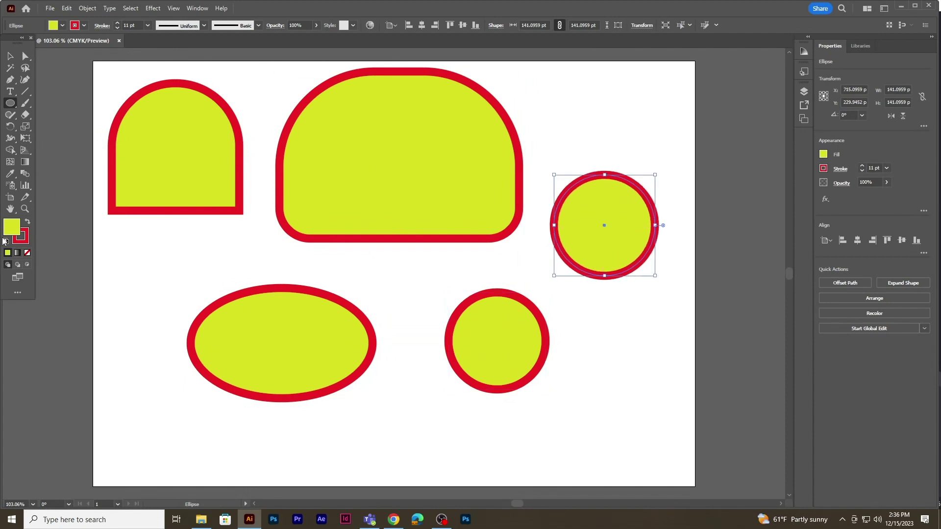
pyautogui.click(10, 56)
pyautogui.moveTo(110, 74); pyautogui.dragTo(673, 373)
# Step: Delete all shapes, draw two yellow-green hexagons, and reduce the second to a triangle
pyautogui.press('Delete')
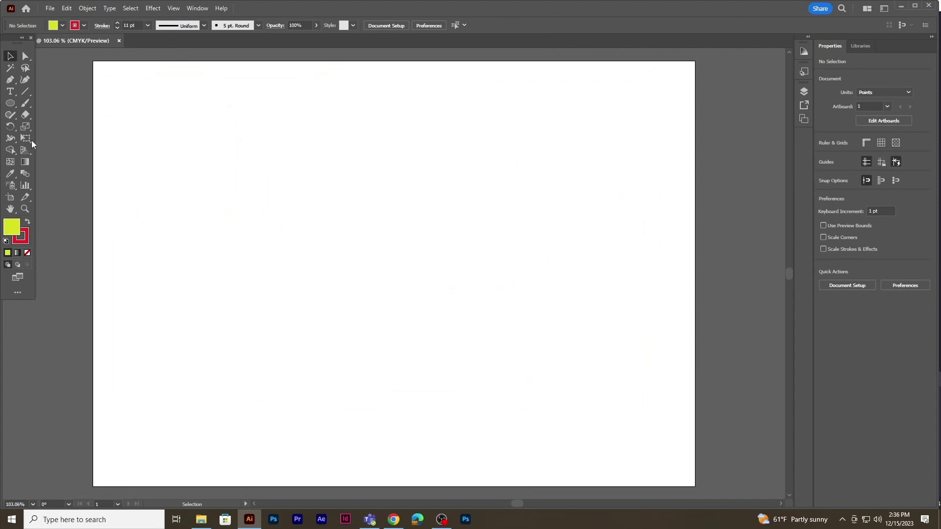
pyautogui.moveTo(13, 110); pyautogui.dragTo(57, 139)
pyautogui.moveTo(333, 190); pyautogui.dragTo(391, 230)
pyautogui.moveTo(515, 184); pyautogui.dragTo(542, 247)
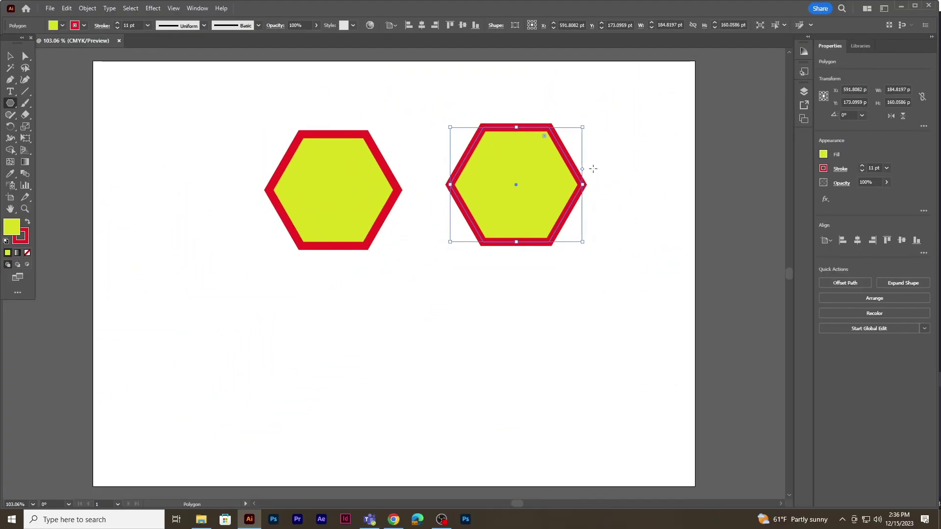
pyautogui.moveTo(582, 169); pyautogui.dragTo(589, 146)
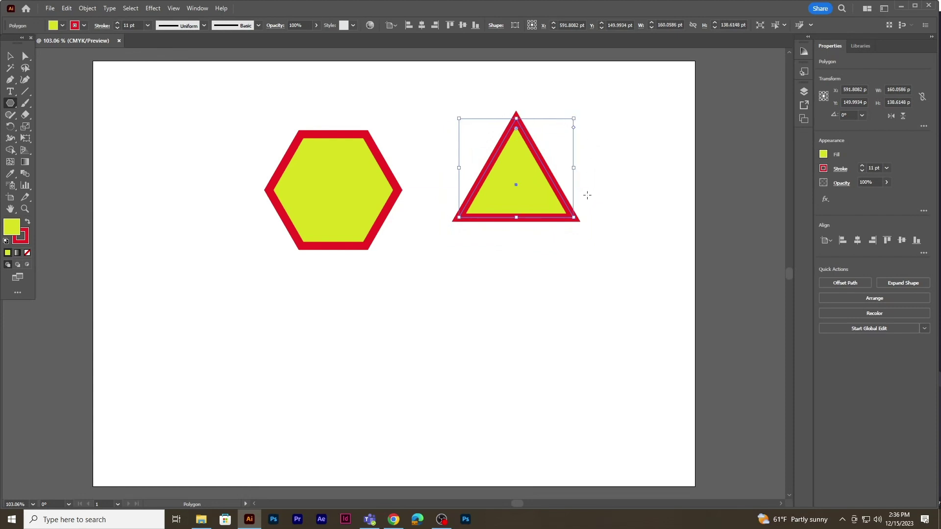
# Step: Delete the hexagon and triangle, draw a five-pointed star, and set its stroke to None
pyautogui.press('v')
pyautogui.moveTo(195, 104); pyautogui.dragTo(663, 273)
pyautogui.press('Delete')
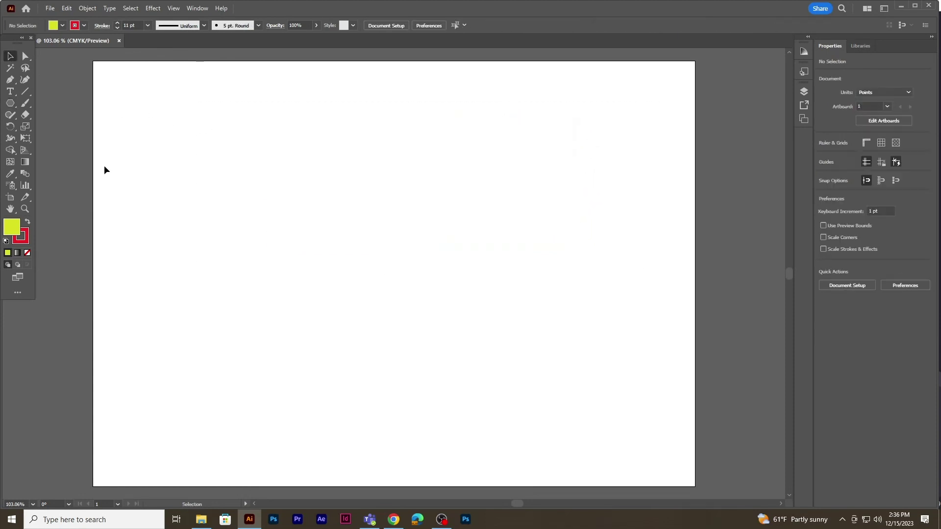
pyautogui.rightClick(11, 103)
pyautogui.click(48, 149)
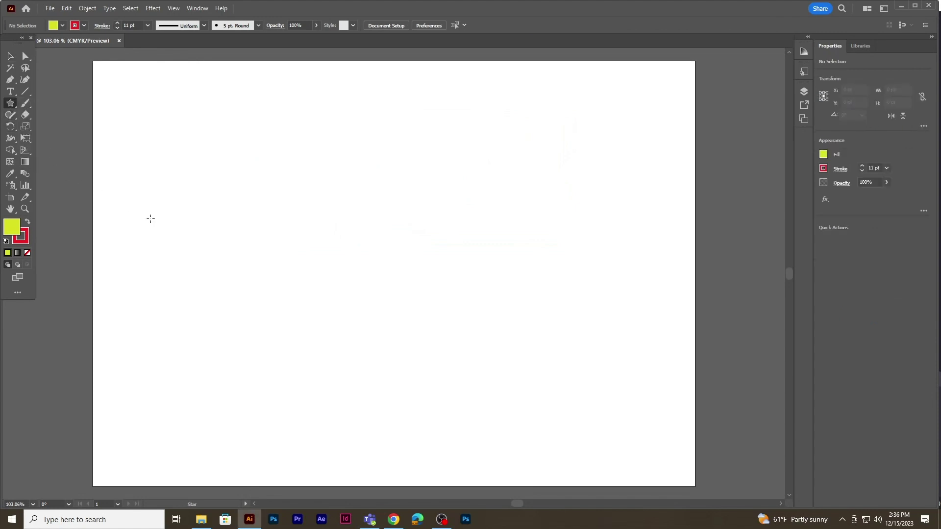
pyautogui.moveTo(232, 208); pyautogui.dragTo(296, 231)
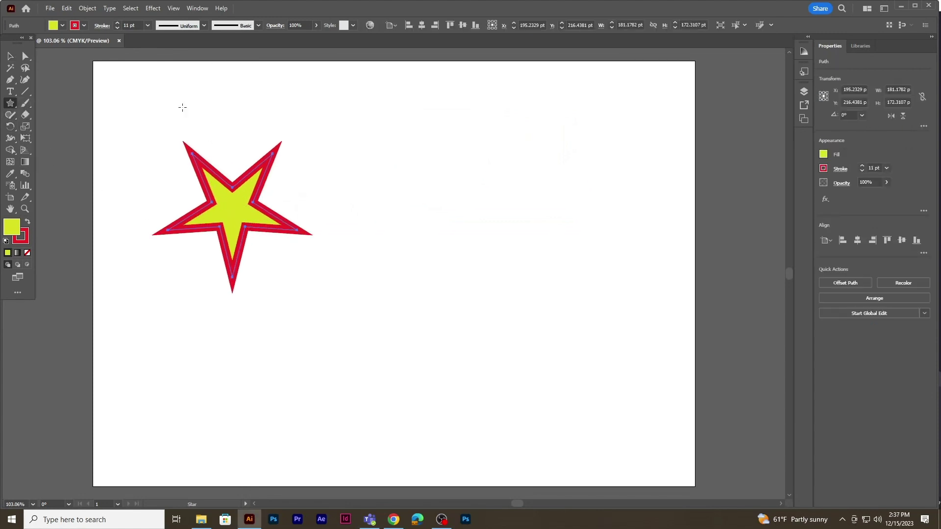
pyautogui.click(117, 28)
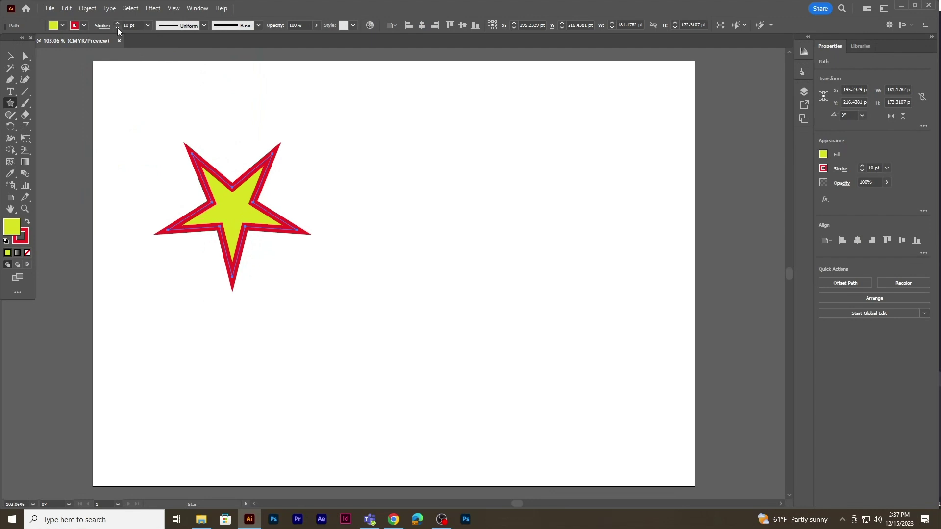
pyautogui.click(85, 25)
pyautogui.click(7, 42)
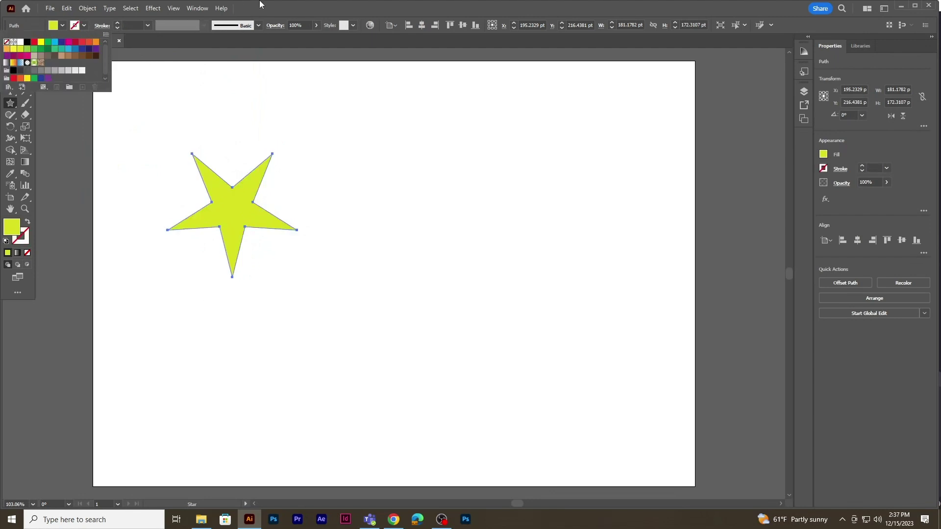
# Step: Draw a second deeper-pointed star and a ten-point star below, then select all three
pyautogui.moveTo(403, 199)
pyautogui.mouseDown()
pyautogui.moveTo(424, 208)
pyautogui.moveTo(419, 214)
pyautogui.moveTo(417, 206)
pyautogui.mouseUp()
pyautogui.moveTo(431, 221)
pyautogui.mouseDown()
pyautogui.moveTo(492, 263)
pyautogui.moveTo(406, 214)
pyautogui.moveTo(420, 205)
pyautogui.moveTo(478, 252)
pyautogui.moveTo(411, 213)
pyautogui.mouseUp()
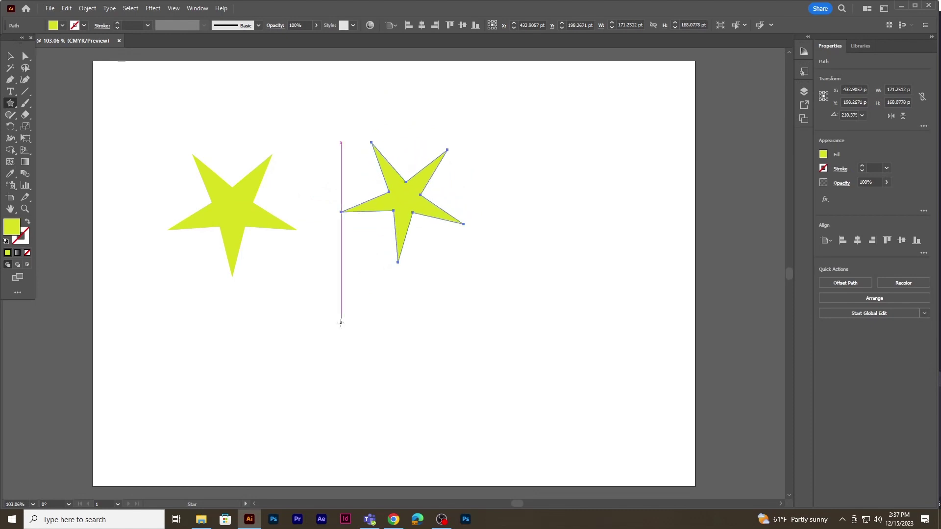
pyautogui.moveTo(339, 337); pyautogui.dragTo(356, 351)
pyautogui.press('Up')
pyautogui.press('Up')
pyautogui.press('Up')
pyautogui.press('Up')
pyautogui.press('Down')
pyautogui.press('Down')
pyautogui.press('Down')
pyautogui.press('Down')
pyautogui.press('Down')
pyautogui.press('Down')
pyautogui.press('Up')
pyautogui.press('Up')
pyautogui.press('Up')
pyautogui.press('Up')
pyautogui.press('Up')
pyautogui.press('Up')
pyautogui.press('Up')
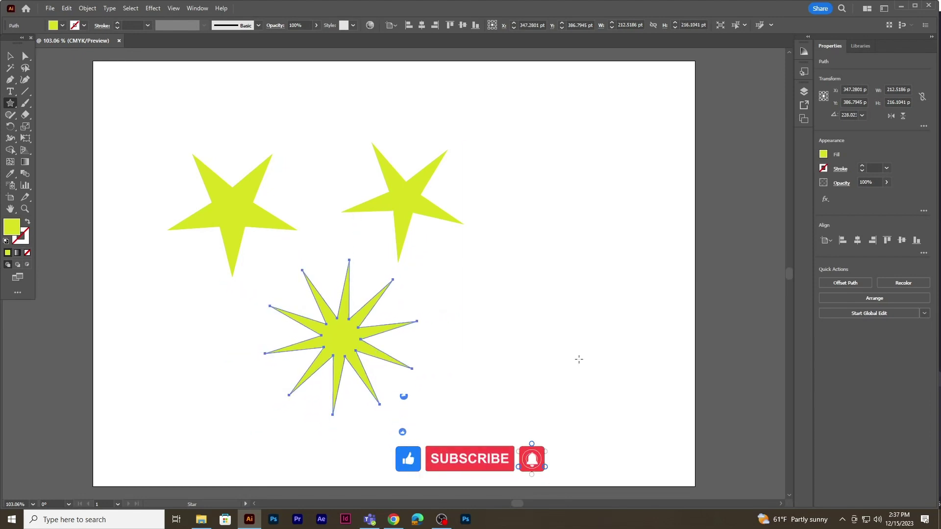
pyautogui.click(10, 56)
pyautogui.moveTo(106, 83); pyautogui.dragTo(518, 391)
# Step: Delete the stars, draw a lens flare from upper left to lower right, move it, then delete it
pyautogui.press('Delete')
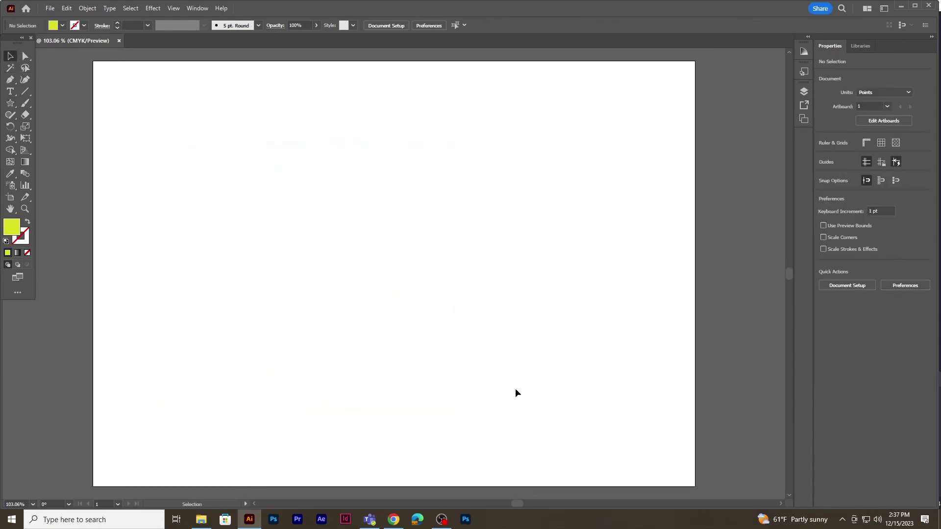
pyautogui.moveTo(11, 107); pyautogui.dragTo(63, 158)
pyautogui.moveTo(260, 186); pyautogui.dragTo(319, 230)
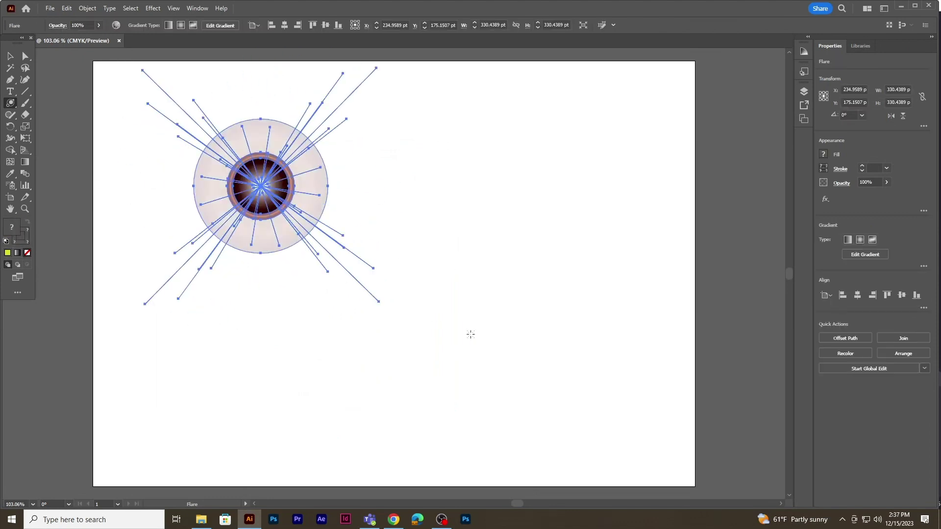
pyautogui.click(589, 393)
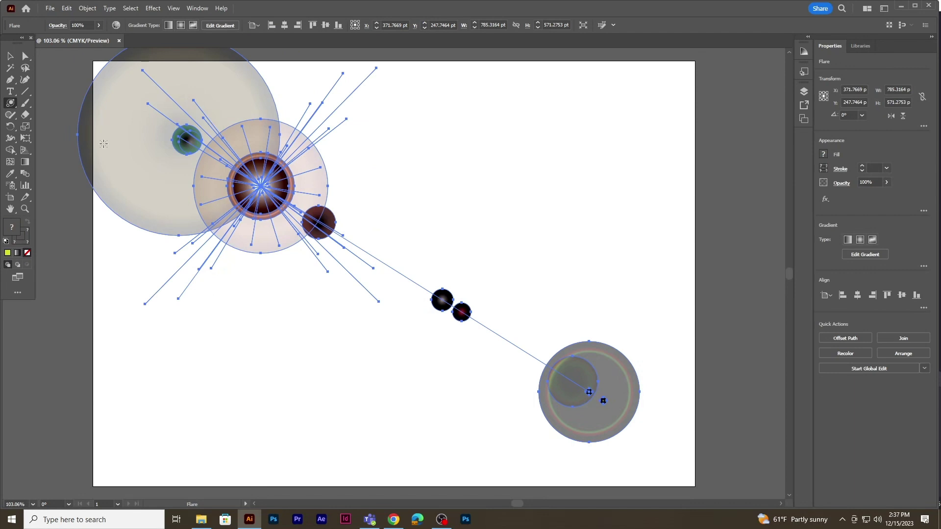
pyautogui.click(11, 56)
pyautogui.moveTo(284, 196); pyautogui.dragTo(311, 231)
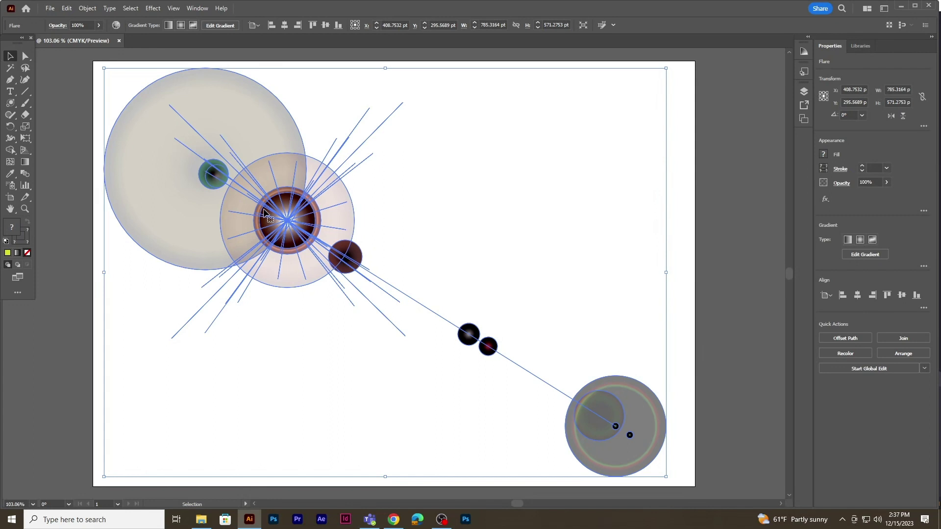
pyautogui.press('Delete')
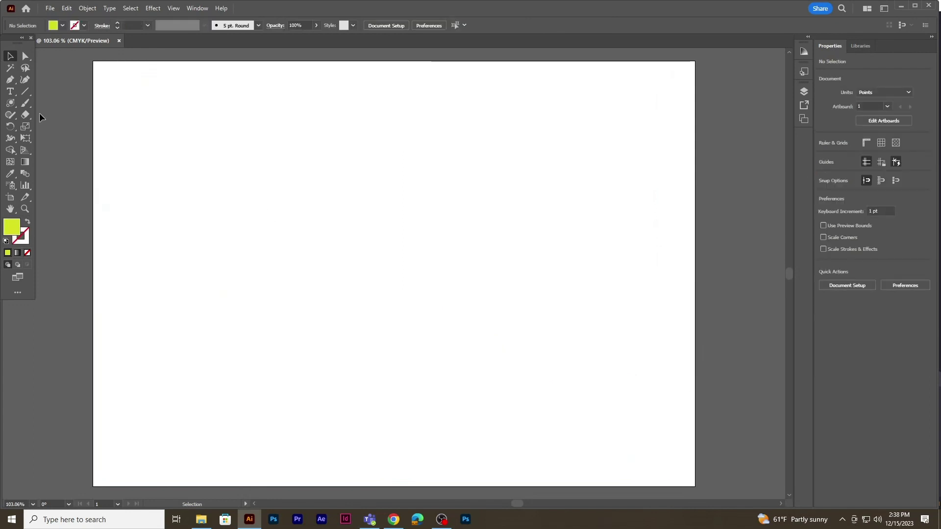
# Step: Draw a horizontal line across the artboard and raise the stroke weight to 12 pt
pyautogui.click(26, 91)
pyautogui.moveTo(156, 245); pyautogui.dragTo(539, 245)
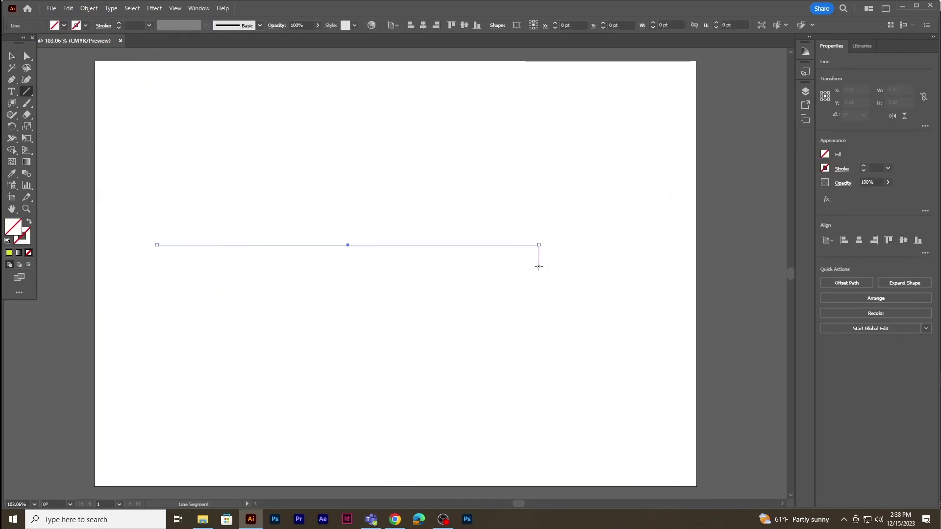
pyautogui.click(118, 24)
pyautogui.click(119, 23)
pyautogui.click(119, 23)
pyautogui.click(118, 24)
pyautogui.click(118, 24)
pyautogui.click(118, 24)
pyautogui.click(119, 24)
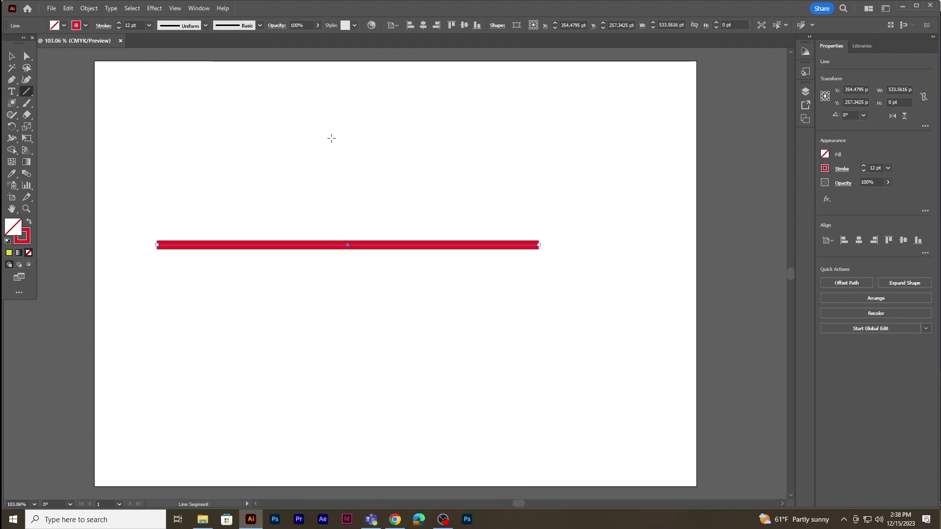
# Step: Draw a vertical line near the right edge, try tapered width profiles, and move it to centre
pyautogui.moveTo(637, 96); pyautogui.dragTo(662, 375)
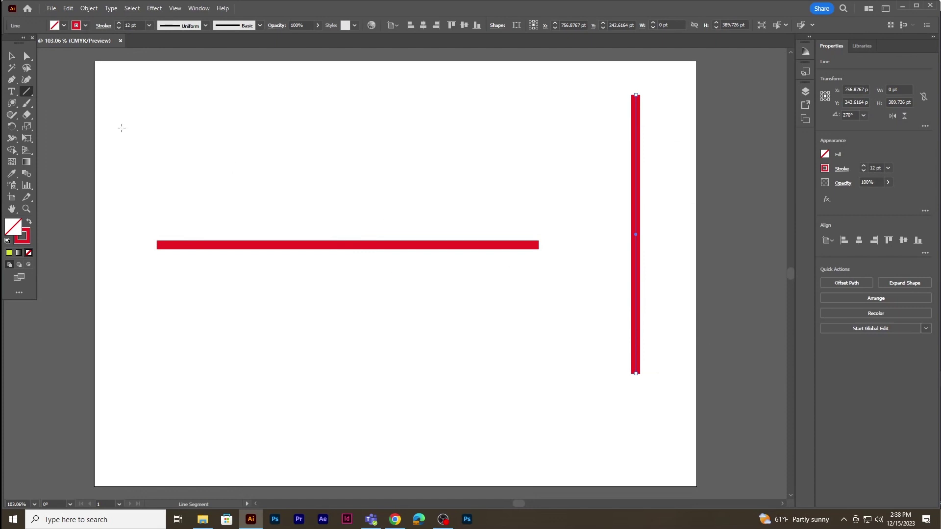
pyautogui.click(13, 57)
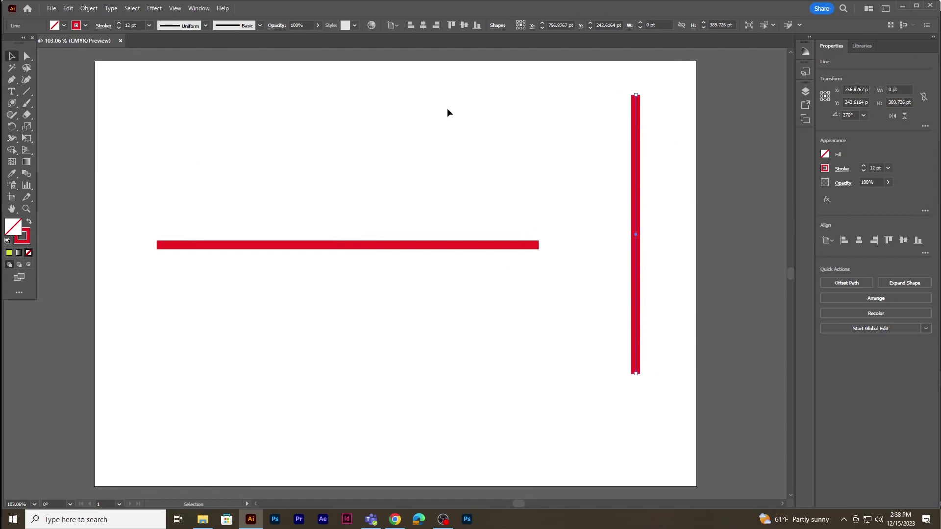
pyautogui.click(205, 27)
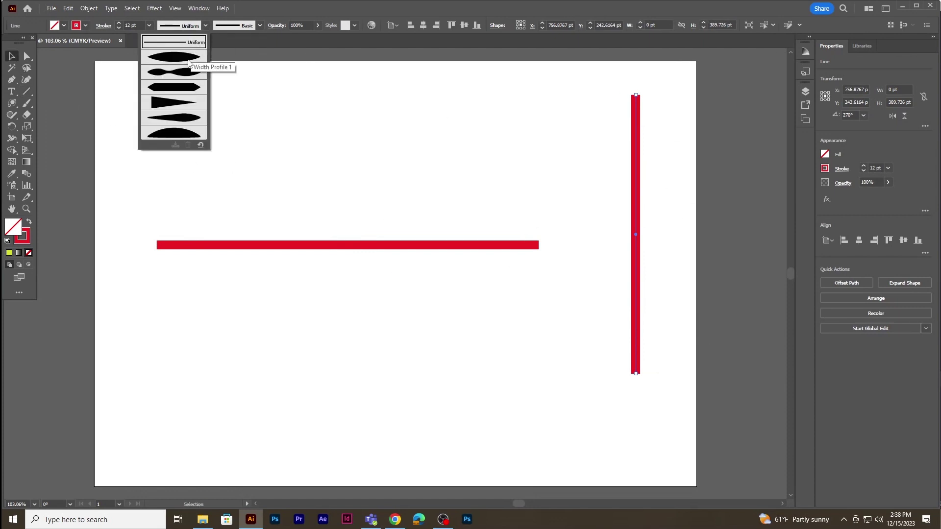
pyautogui.click(186, 61)
pyautogui.click(205, 26)
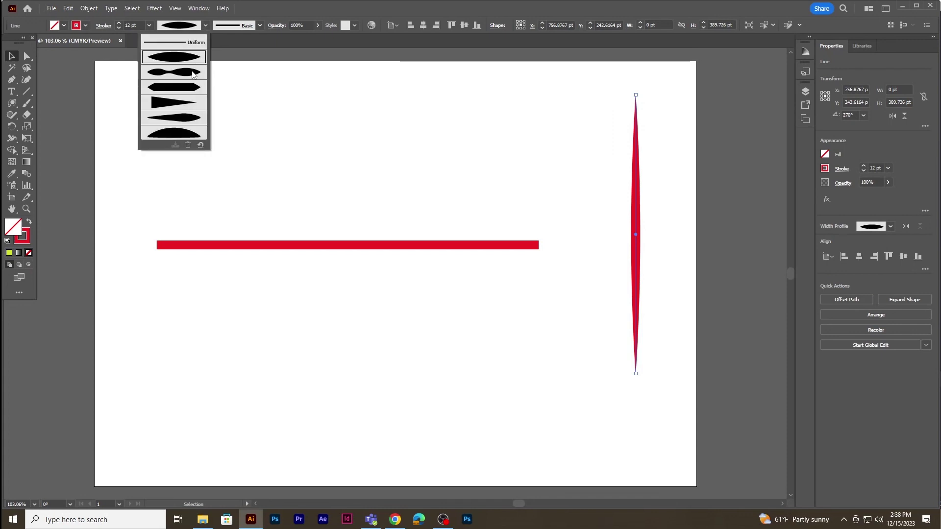
pyautogui.click(187, 90)
pyautogui.click(204, 26)
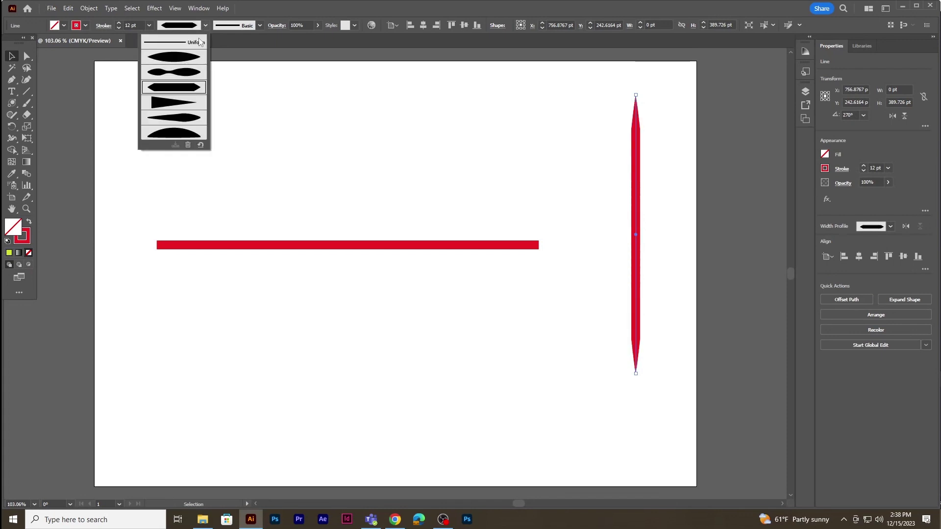
pyautogui.click(179, 100)
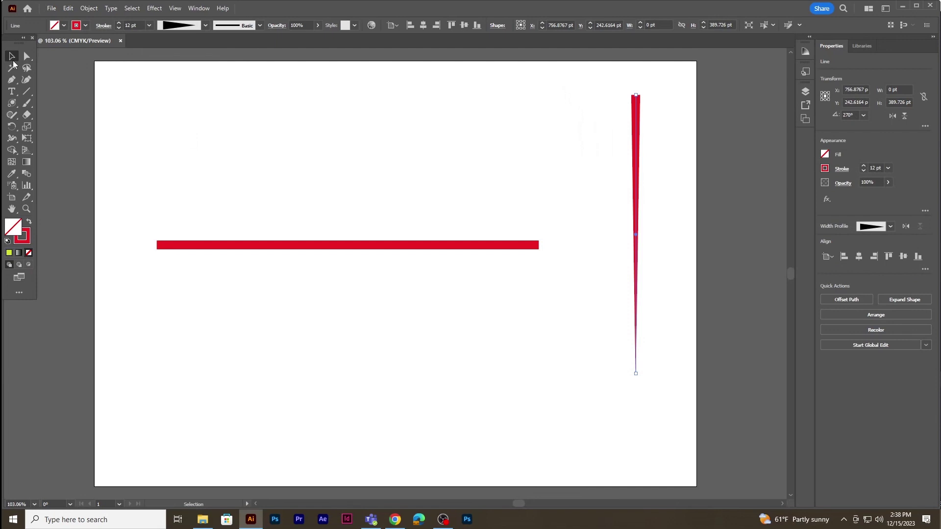
pyautogui.moveTo(632, 147); pyautogui.dragTo(358, 190)
# Step: Delete the horizontal line and reset the vertical line to the Uniform width profile
pyautogui.click(422, 248)
pyautogui.press('Delete')
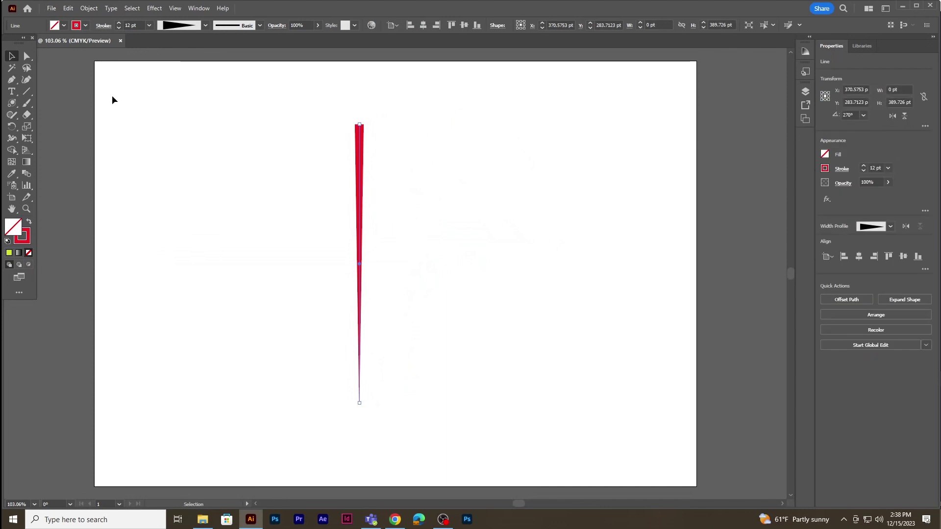
pyautogui.click(204, 26)
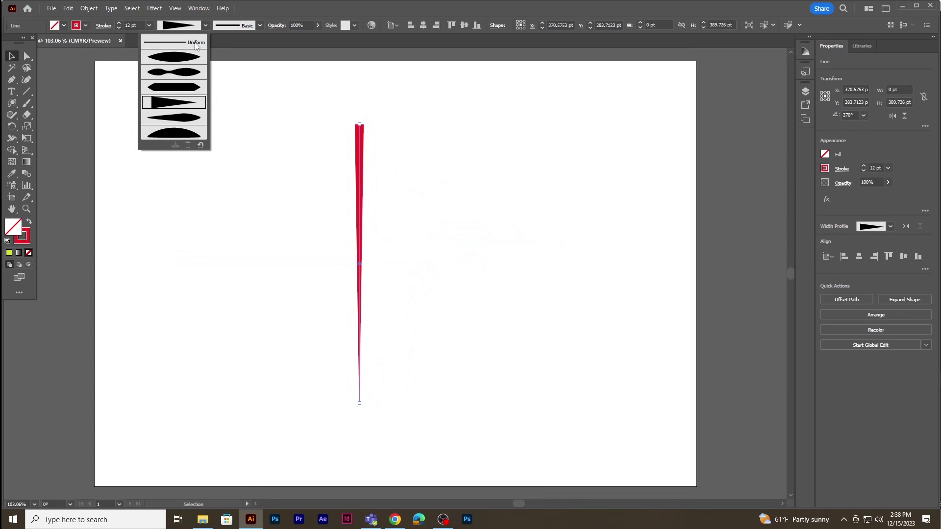
pyautogui.click(195, 42)
pyautogui.click(25, 93)
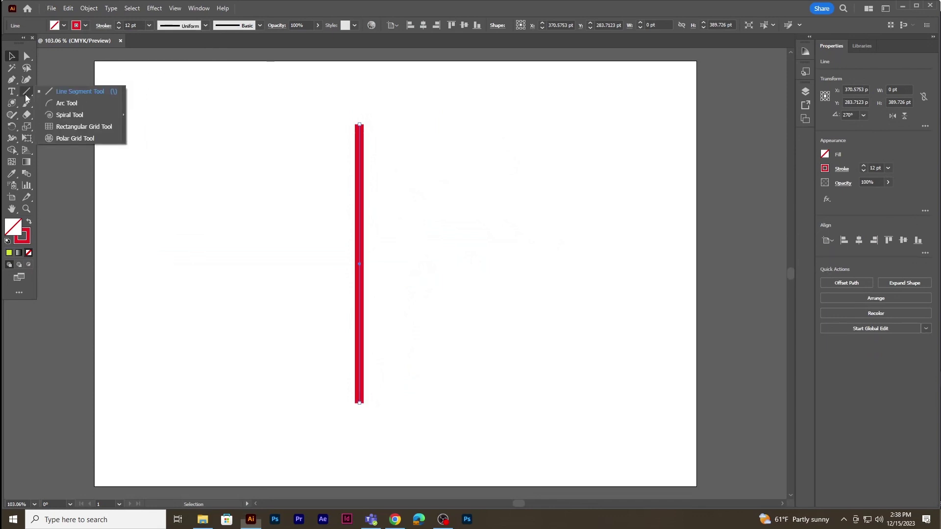
# Step: Draw three red arcs around the vertical line with the Arc tool
pyautogui.click(64, 103)
pyautogui.moveTo(535, 122)
pyautogui.mouseDown()
pyautogui.moveTo(448, 233)
pyautogui.moveTo(429, 283)
pyautogui.mouseUp()
pyautogui.moveTo(175, 151)
pyautogui.mouseDown()
pyautogui.moveTo(261, 267)
pyautogui.moveTo(306, 264)
pyautogui.mouseUp()
pyautogui.moveTo(639, 287); pyautogui.dragTo(468, 425)
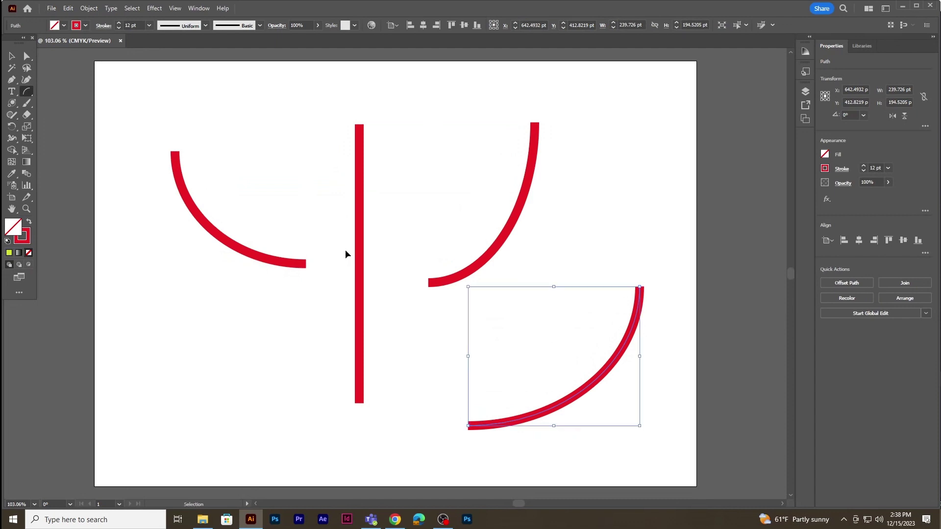
# Step: Marquee-select the arcs and the vertical line and delete them
pyautogui.click(11, 59)
pyautogui.moveTo(143, 101); pyautogui.dragTo(618, 421)
pyautogui.press('Delete')
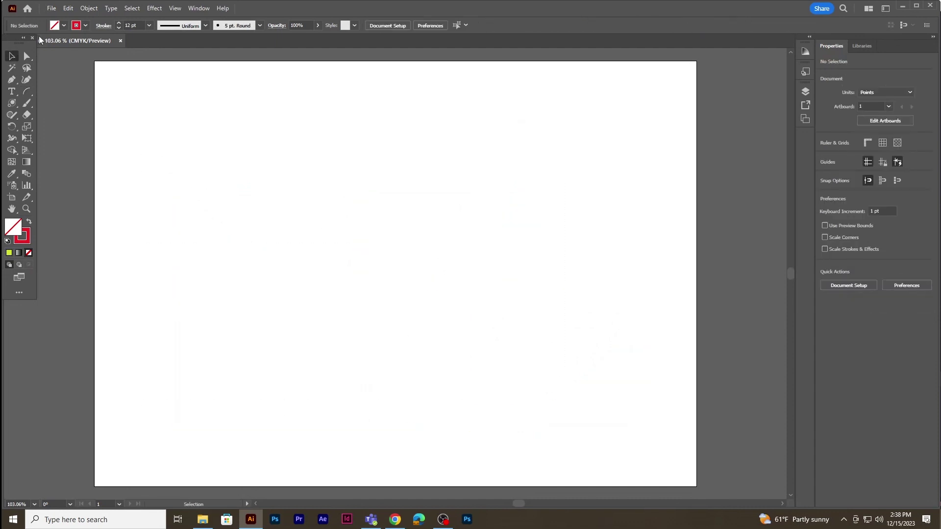
# Step: Draw a red spiral on the left of the artboard, removing some inner coils
pyautogui.click(27, 90)
pyautogui.click(58, 115)
pyautogui.moveTo(274, 232); pyautogui.dragTo(362, 310)
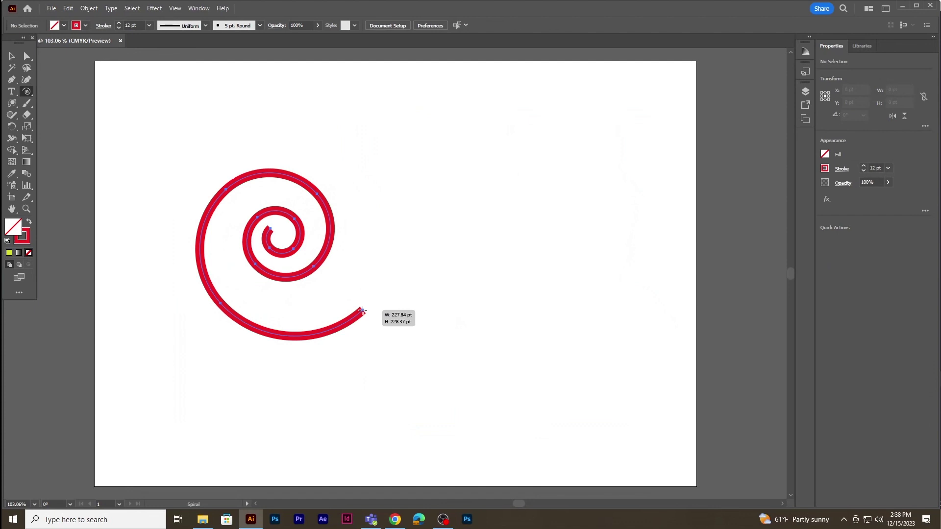
pyautogui.press('Down')
pyautogui.press('Down')
pyautogui.press('Down')
pyautogui.press('Down')
pyautogui.press('Down')
pyautogui.press('Down')
pyautogui.moveTo(362, 310); pyautogui.dragTo(362, 309)
# Step: Create a second spiral with the opposite winding style, 80% decay and 12 segments
pyautogui.click(447, 226)
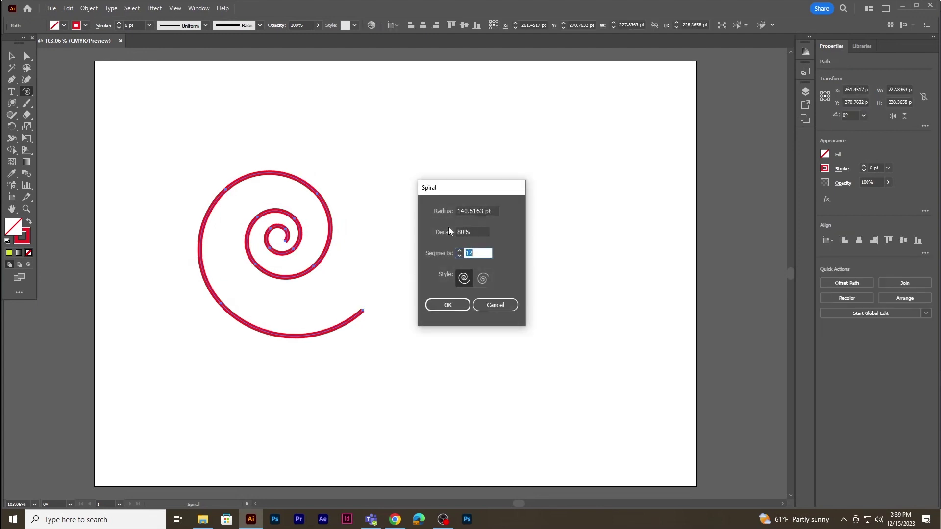
pyautogui.click(483, 278)
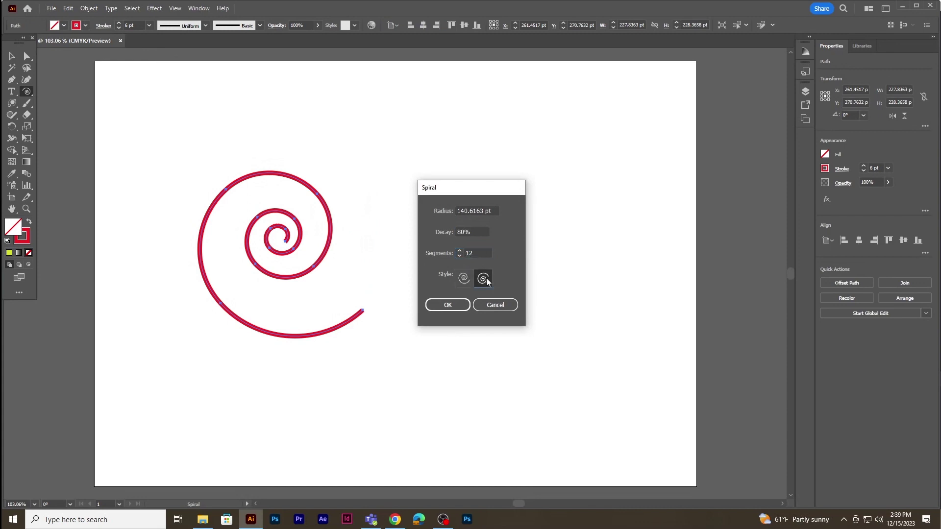
pyautogui.click(450, 305)
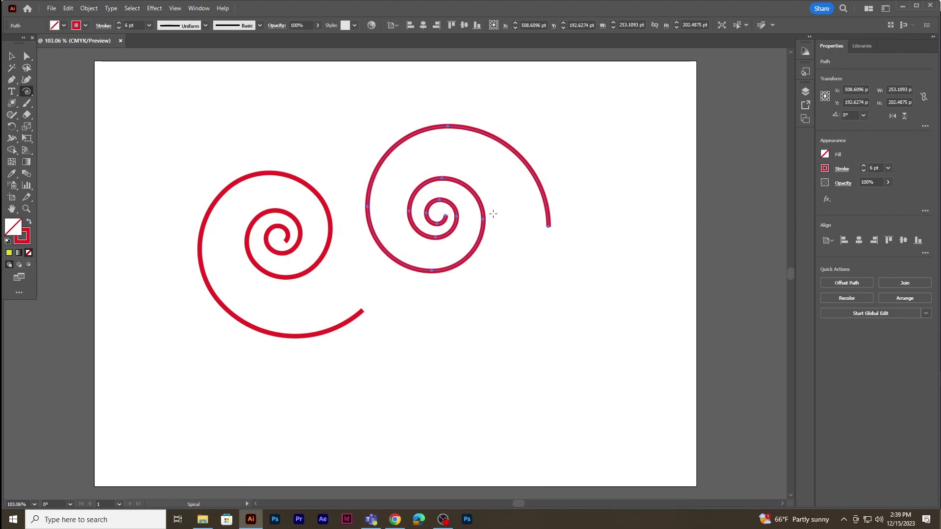
# Step: Select both spirals and delete them
pyautogui.click(12, 55)
pyautogui.moveTo(203, 130); pyautogui.dragTo(378, 240)
pyautogui.press('Delete')
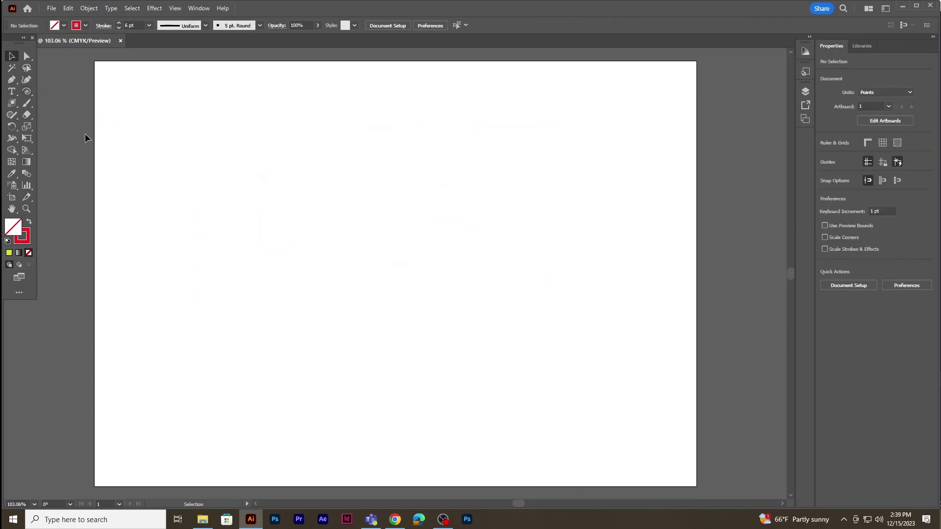
# Step: Drag a rectangular grid across the artboard, settling it at 8 rows
pyautogui.moveTo(27, 91); pyautogui.dragTo(65, 128)
pyautogui.moveTo(216, 140); pyautogui.dragTo(534, 338)
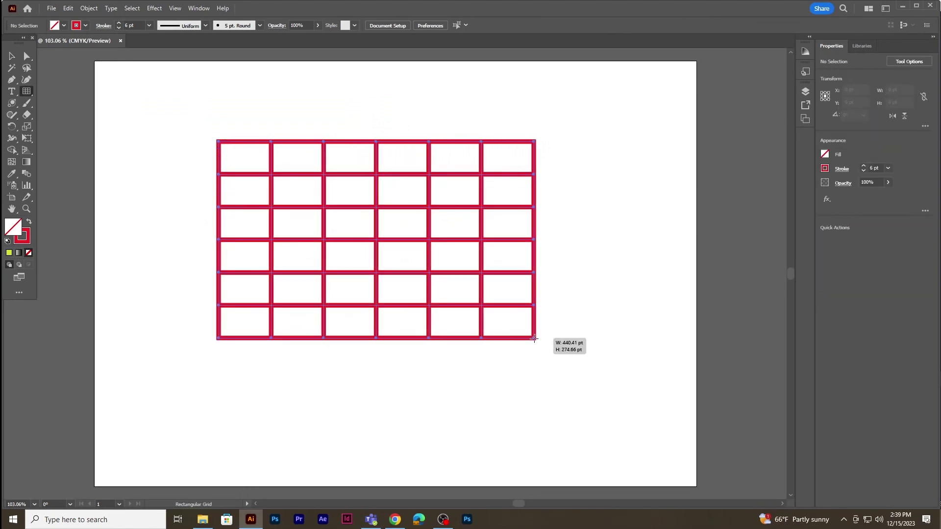
pyautogui.press('Up')
pyautogui.moveTo(534, 338); pyautogui.dragTo(534, 338)
pyautogui.press('Up')
pyautogui.press('Up')
pyautogui.press('Down')
pyautogui.press('Down')
pyautogui.press('Down')
pyautogui.press('Up')
pyautogui.press('Up')
pyautogui.press('Up')
pyautogui.press('Down')
pyautogui.press('Down')
pyautogui.press('Up')
pyautogui.press('Up')
pyautogui.press('Down')
pyautogui.press('Down')
pyautogui.press('Down')
pyautogui.press('Down')
# Step: Adjust the rectangular grid's columns, then delete the grid
pyautogui.press('Left')
pyautogui.press('Left')
pyautogui.press('Left')
pyautogui.press('Left')
pyautogui.press('Right')
pyautogui.press('Right')
pyautogui.press('Right')
pyautogui.press('Right')
pyautogui.press('Right')
pyautogui.press('Left')
pyautogui.press('Left')
pyautogui.press('Left')
pyautogui.press('Right')
pyautogui.press('Right')
pyautogui.press('Delete')
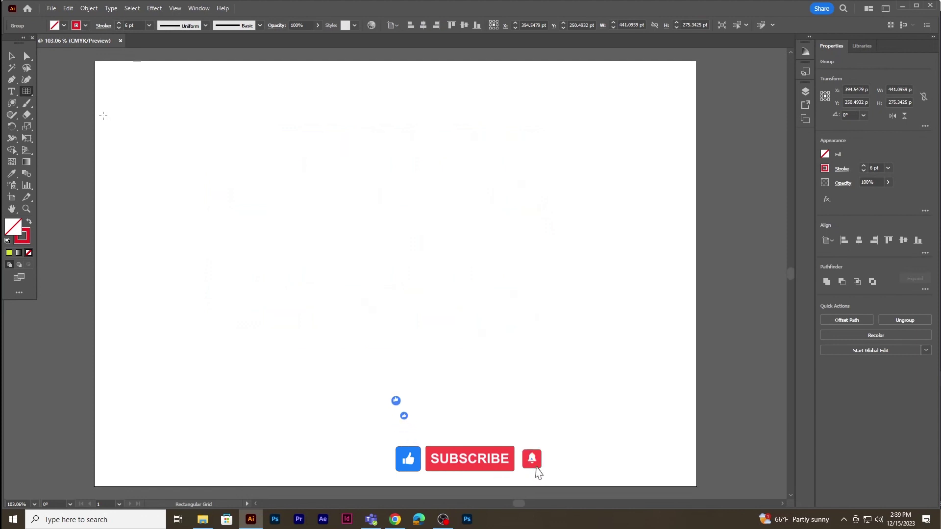
# Step: Drag out a polar grid of about 314 × 286 pt, ending with six rings and five dividers
pyautogui.rightClick(27, 91)
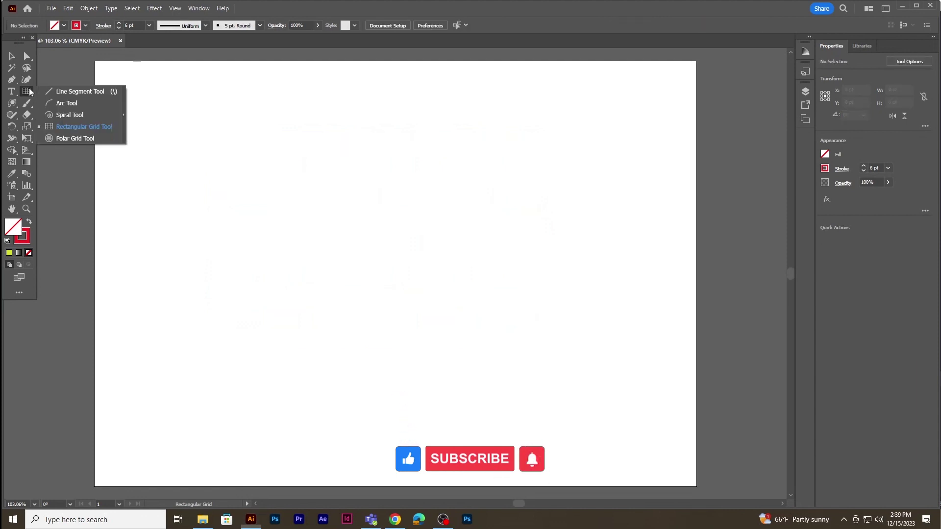
pyautogui.click(66, 139)
pyautogui.moveTo(250, 149); pyautogui.dragTo(478, 356)
pyautogui.press('Up')
pyautogui.press('Up')
pyautogui.press('Up')
pyautogui.press('Down')
pyautogui.press('Down')
pyautogui.press('Down')
pyautogui.press('Down')
pyautogui.press('Down')
pyautogui.press('Down')
pyautogui.press('Left')
pyautogui.press('Left')
pyautogui.press('Left')
pyautogui.press('Left')
pyautogui.press('Right')
pyautogui.press('Right')
pyautogui.press('Right')
pyautogui.press('Right')
pyautogui.press('Right')
pyautogui.press('Right')
pyautogui.press('Right')
pyautogui.press('Right')
pyautogui.press('Left')
pyautogui.press('Left')
pyautogui.press('Left')
pyautogui.press('Left')
pyautogui.press('Left')
pyautogui.press('Left')
pyautogui.press('Left')
pyautogui.press('Right')
pyautogui.press('Right')
pyautogui.press('Right')
pyautogui.press('Up')
pyautogui.press('Up')
pyautogui.press('Up')
pyautogui.press('Up')
pyautogui.press('Down')
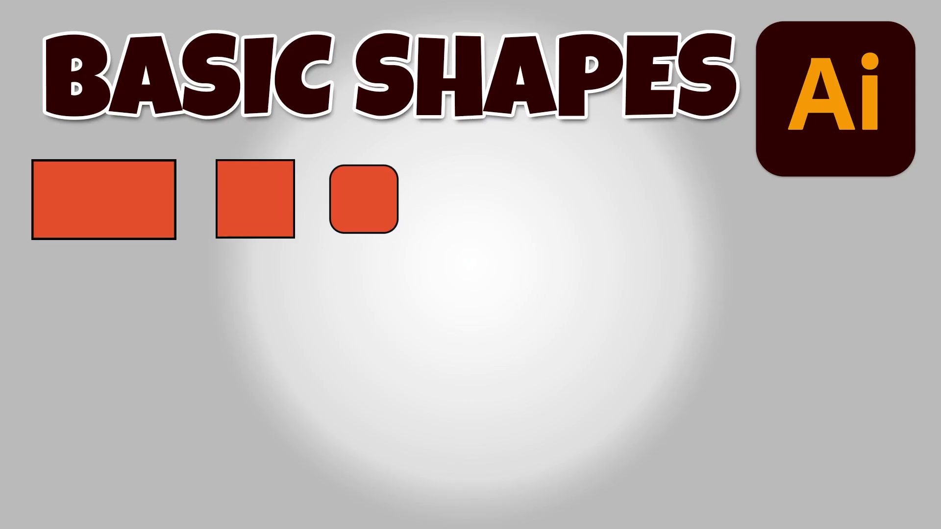